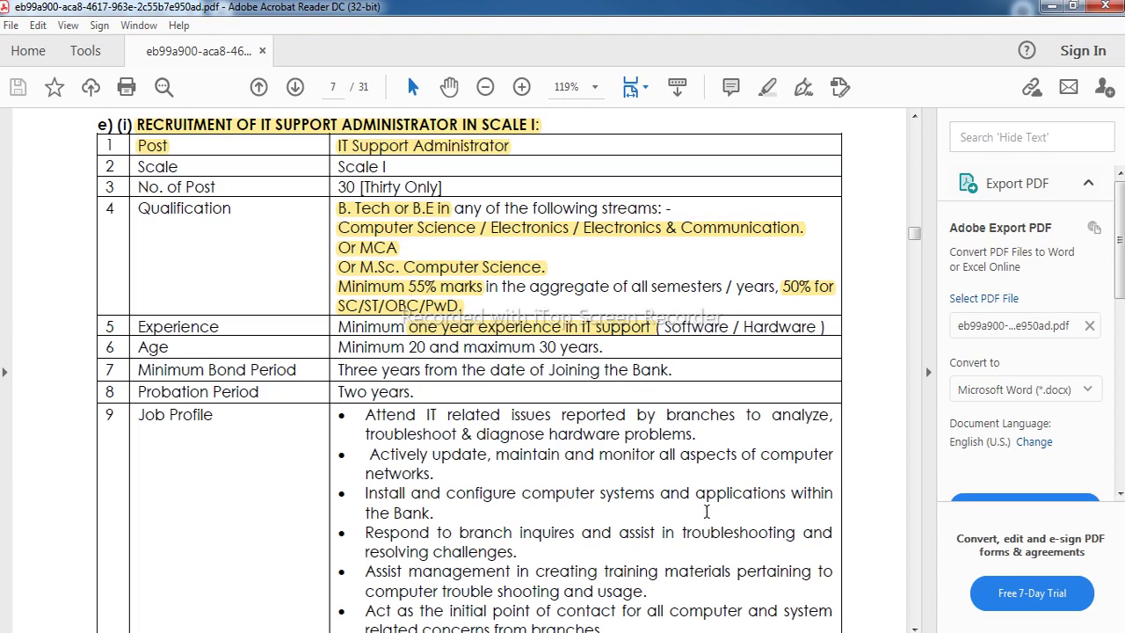
Step: Review the vacancy table and the photograph and signature scanning guidelines in the recruitment notification PDF
{"action": "key", "text": "alt+Left"}
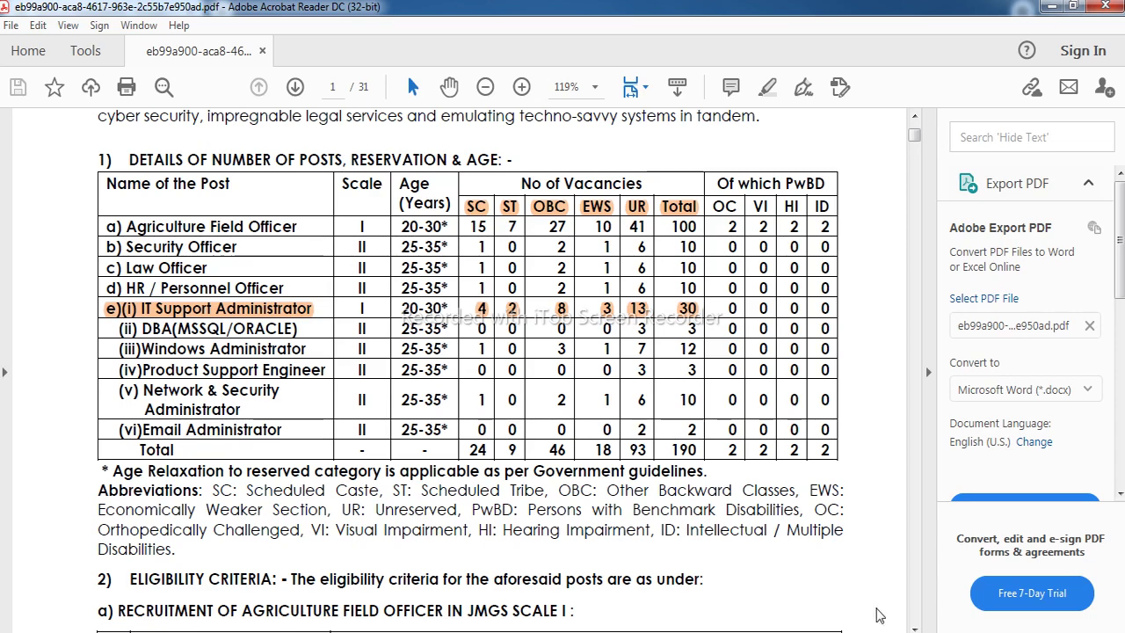
{"action": "left_click", "coordinate": [911, 627]}
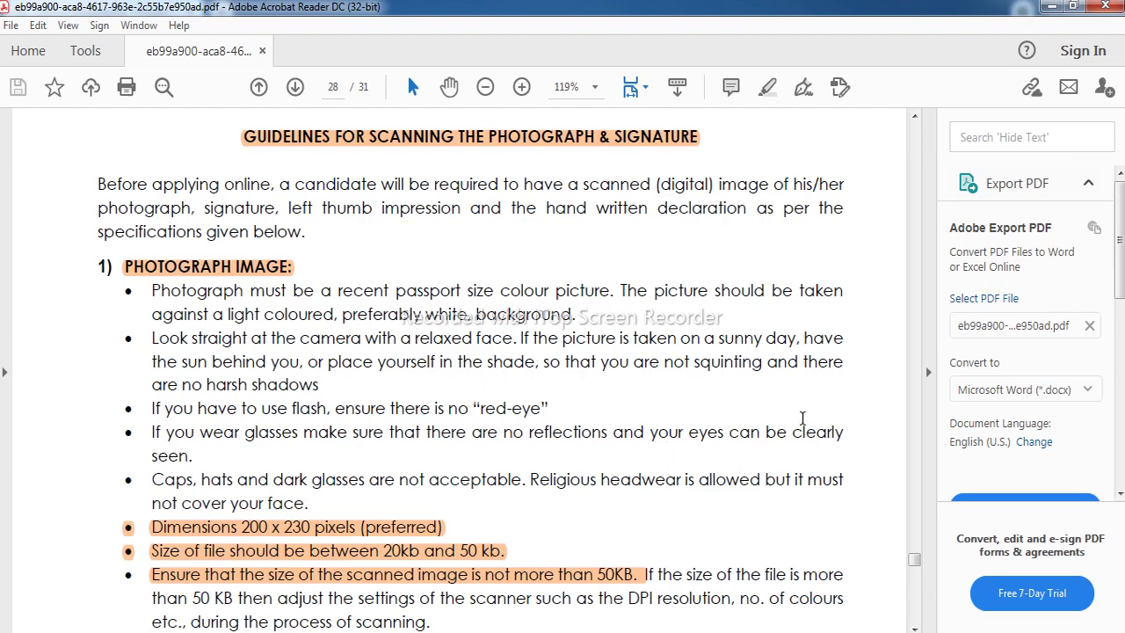
{"action": "left_click_drag", "start_coordinate": [914, 560], "coordinate": [913, 565]}
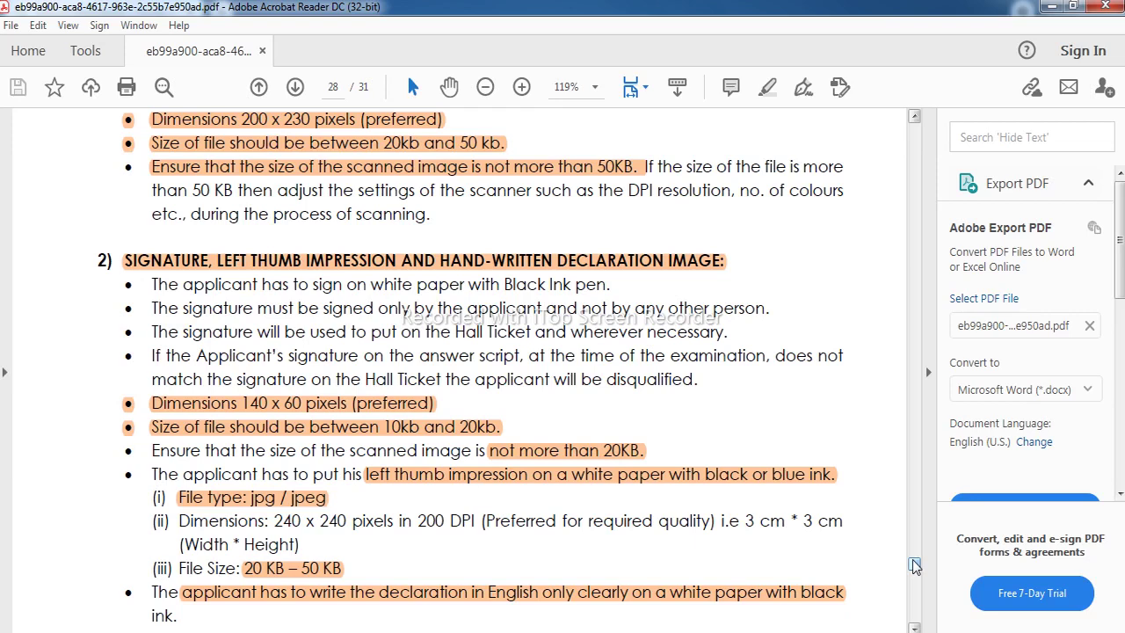
{"action": "left_click_drag", "start_coordinate": [914, 566], "coordinate": [913, 567]}
{"action": "scroll", "coordinate": [914, 567], "scroll_direction": "up", "scroll_amount": 3}
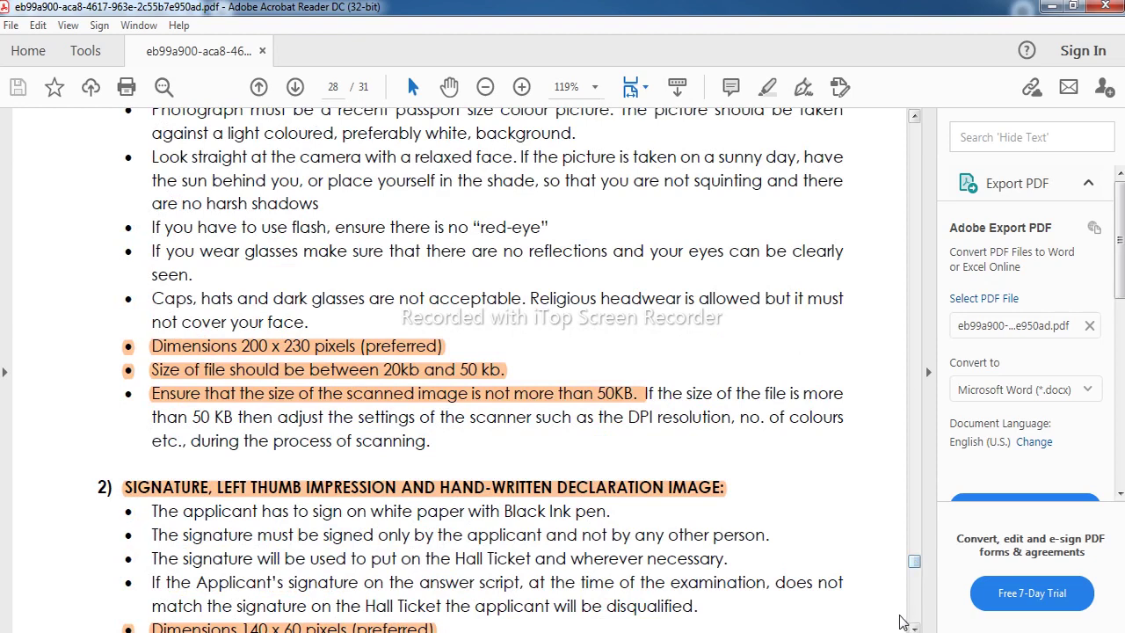
Step: Switch to Chrome, open Bank of Maharashtra's Current Openings and start a new online registration for the Specialist Officers Scale I & II recruitment
{"action": "key", "text": "alt+Tab"}
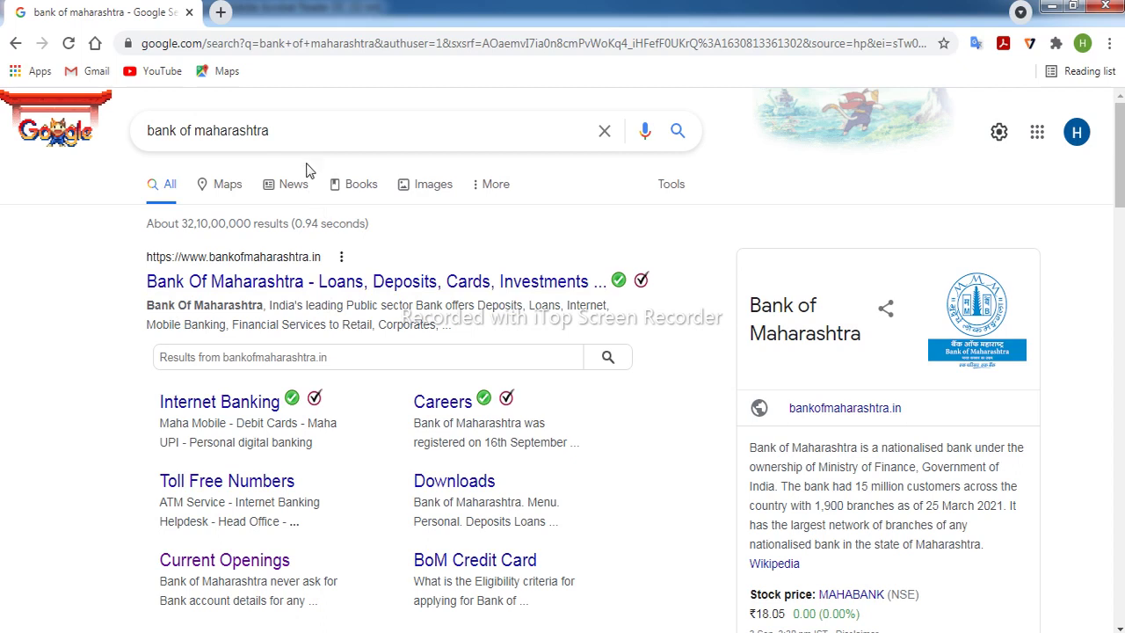
{"action": "mouse_move", "coordinate": [291, 397]}
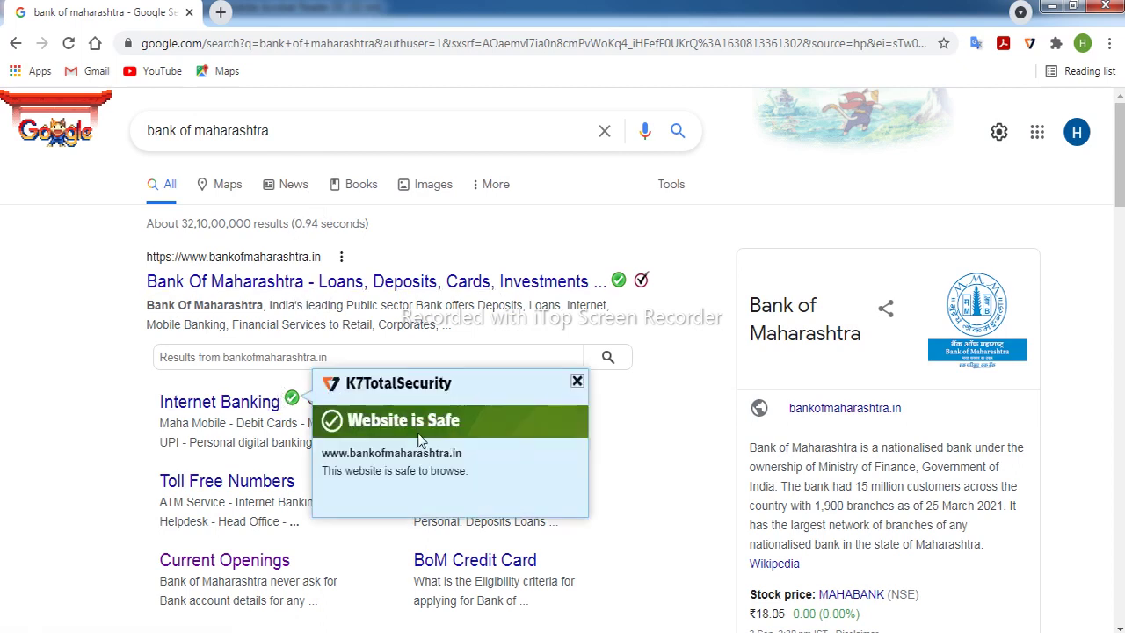
{"action": "left_click", "coordinate": [232, 562]}
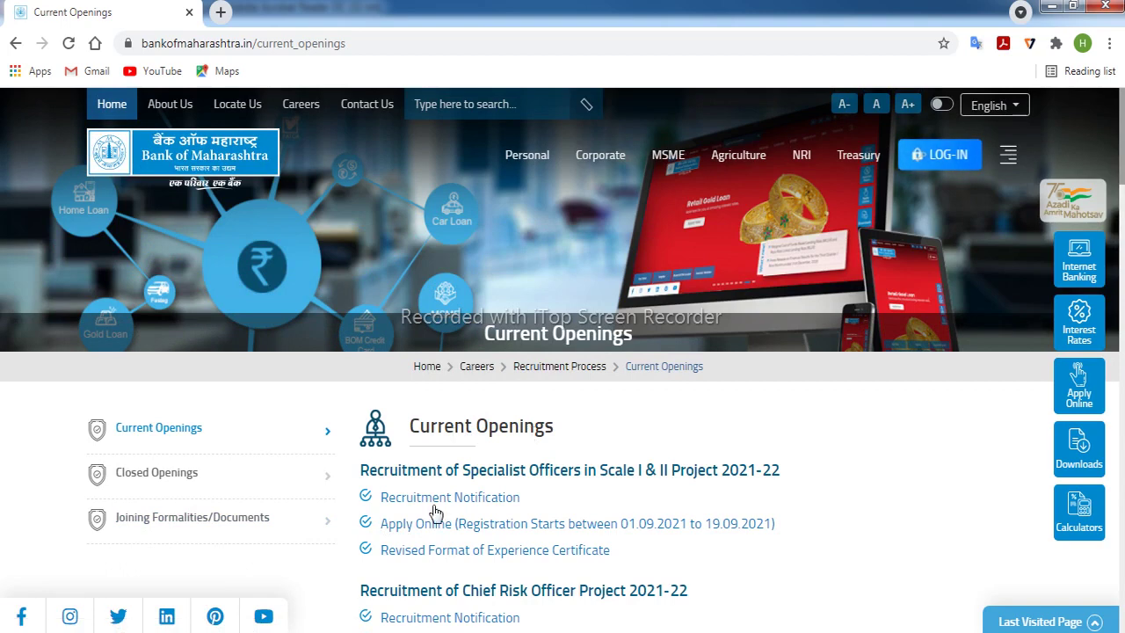
{"action": "left_click", "coordinate": [420, 527]}
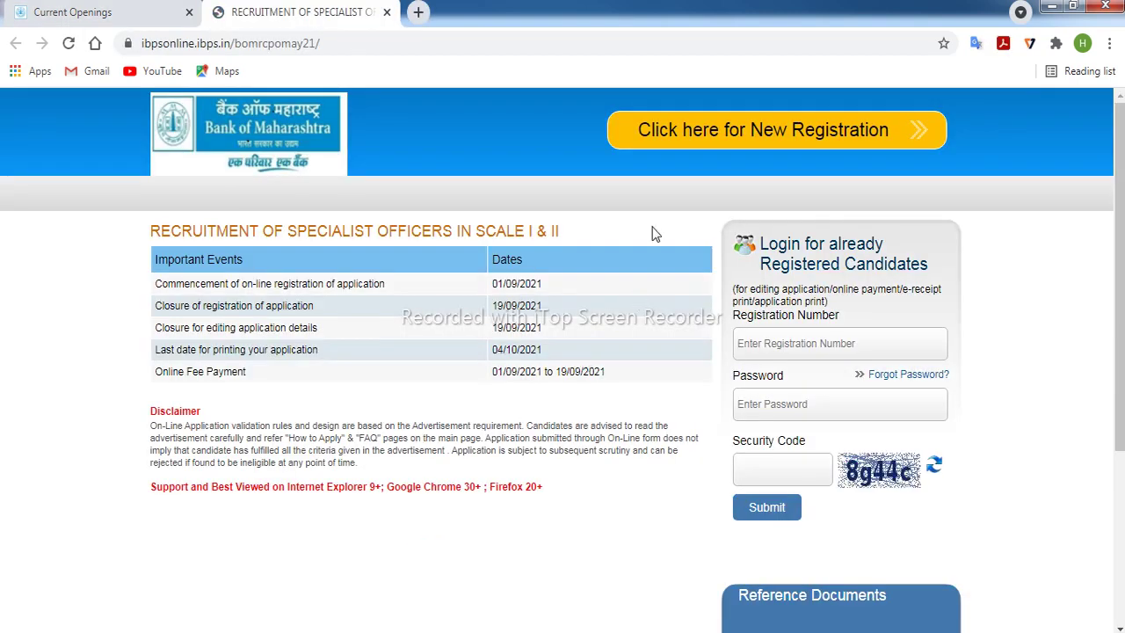
{"action": "left_click", "coordinate": [754, 143]}
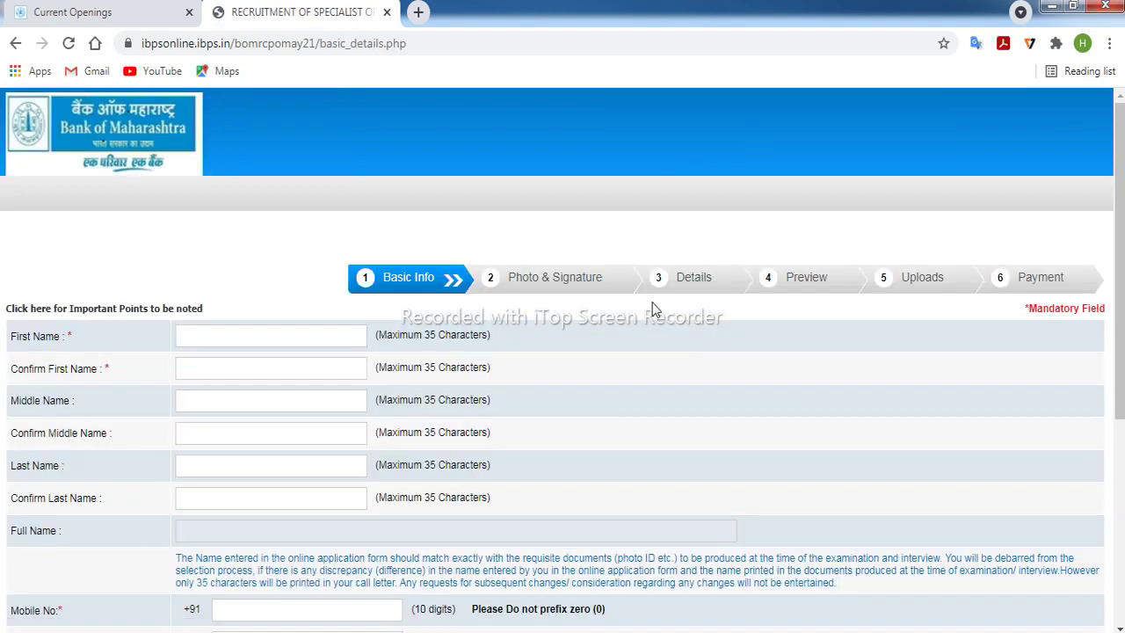
Step: Fill in the candidate's first name, mobile number and e-mail in the Basic Info form, selecting gmail.com as the e-mail domain
{"action": "scroll", "coordinate": [975, 299], "scroll_direction": "down", "scroll_amount": 1}
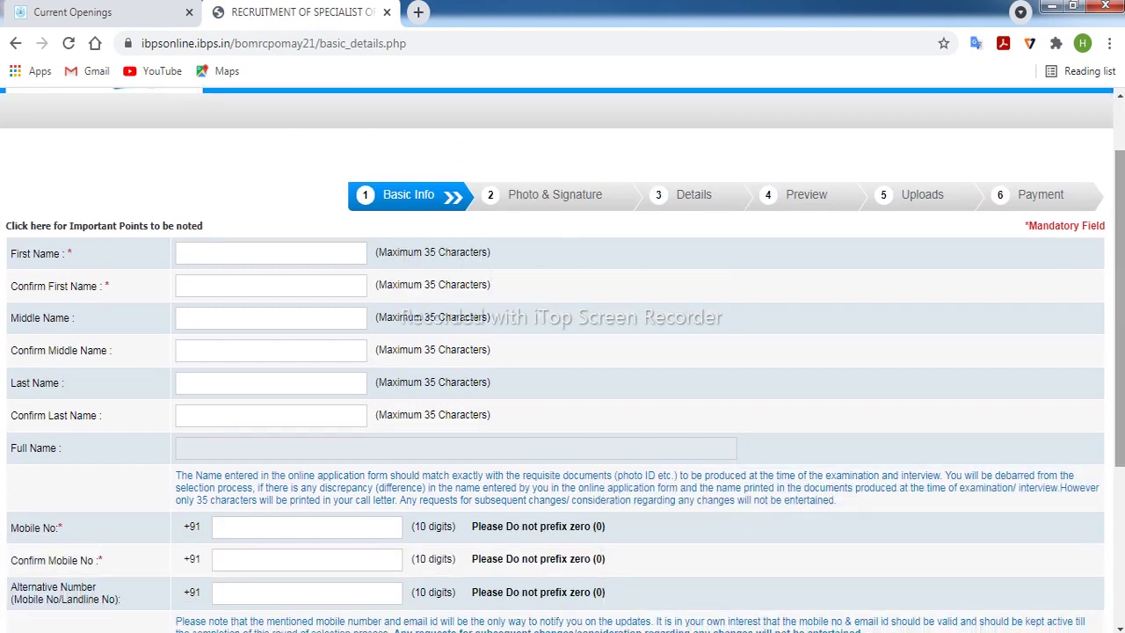
{"action": "scroll", "coordinate": [562, 352], "scroll_direction": "down", "scroll_amount": 1}
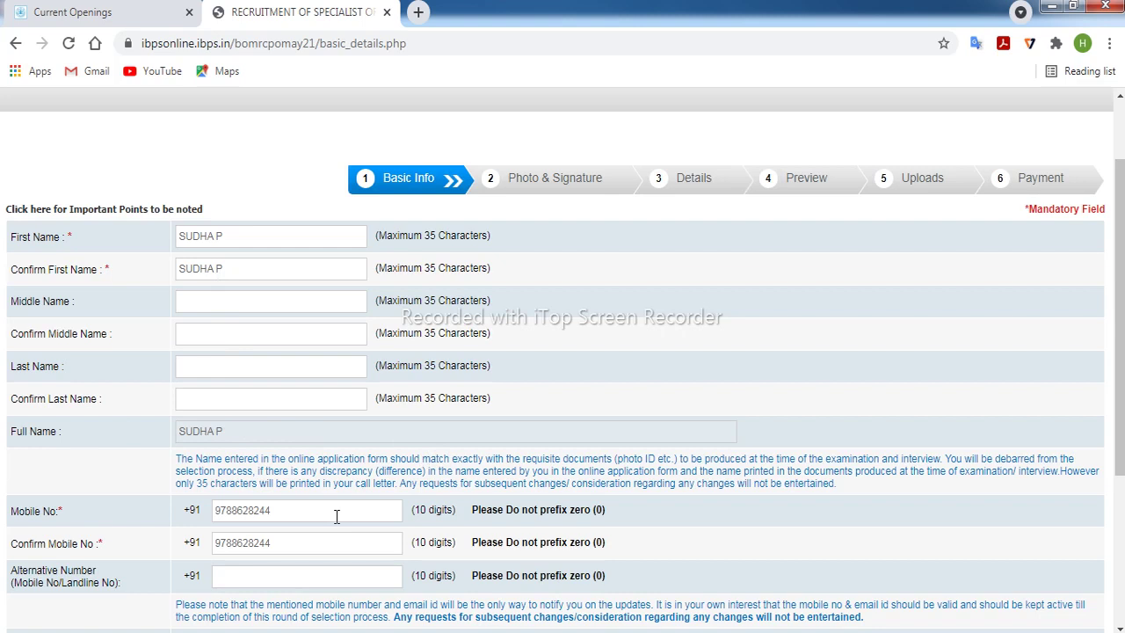
{"action": "left_click_drag", "start_coordinate": [1119, 316], "coordinate": [1118, 381]}
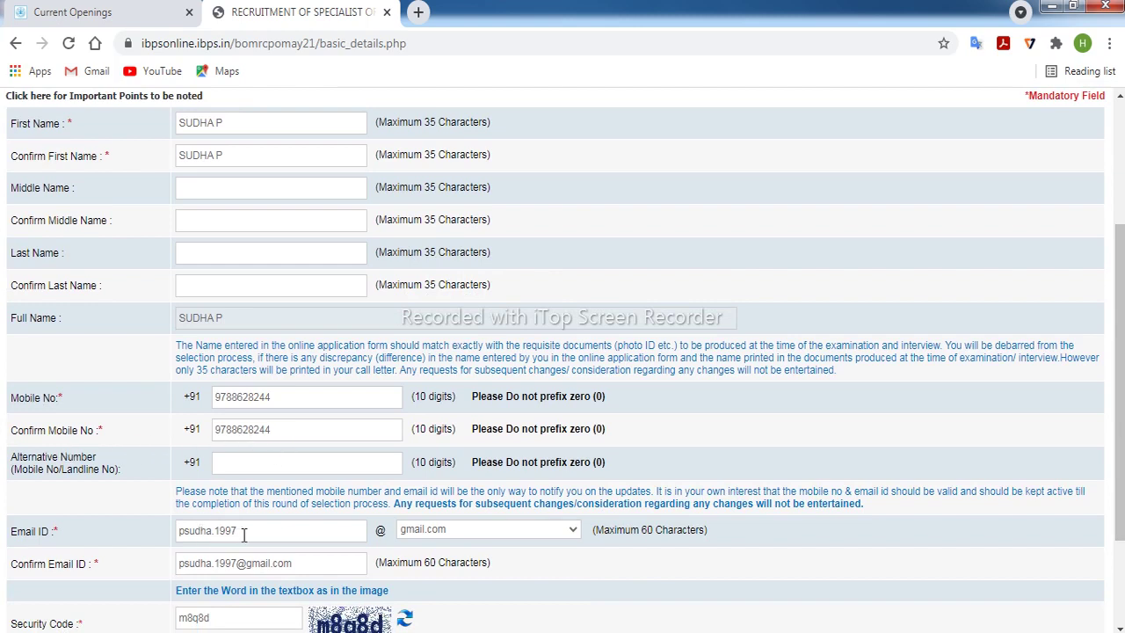
{"action": "left_click", "coordinate": [487, 531]}
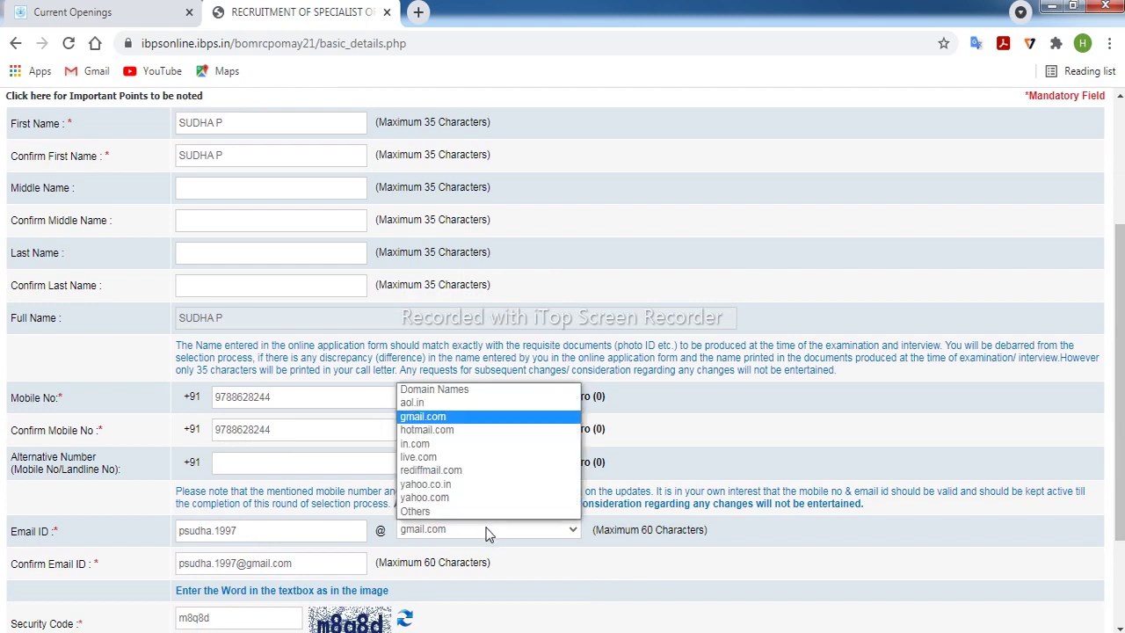
{"action": "left_click", "coordinate": [425, 417]}
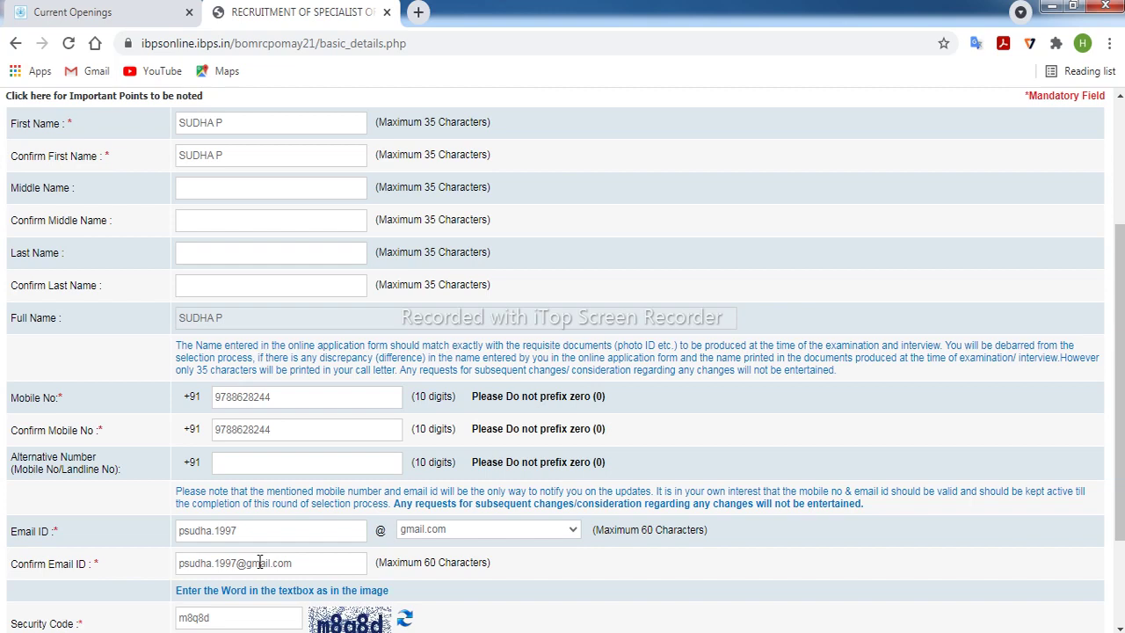
Step: Check the entered basic details, save them and confirm that the data is correct
{"action": "scroll", "coordinate": [1119, 395], "scroll_direction": "down", "scroll_amount": 1}
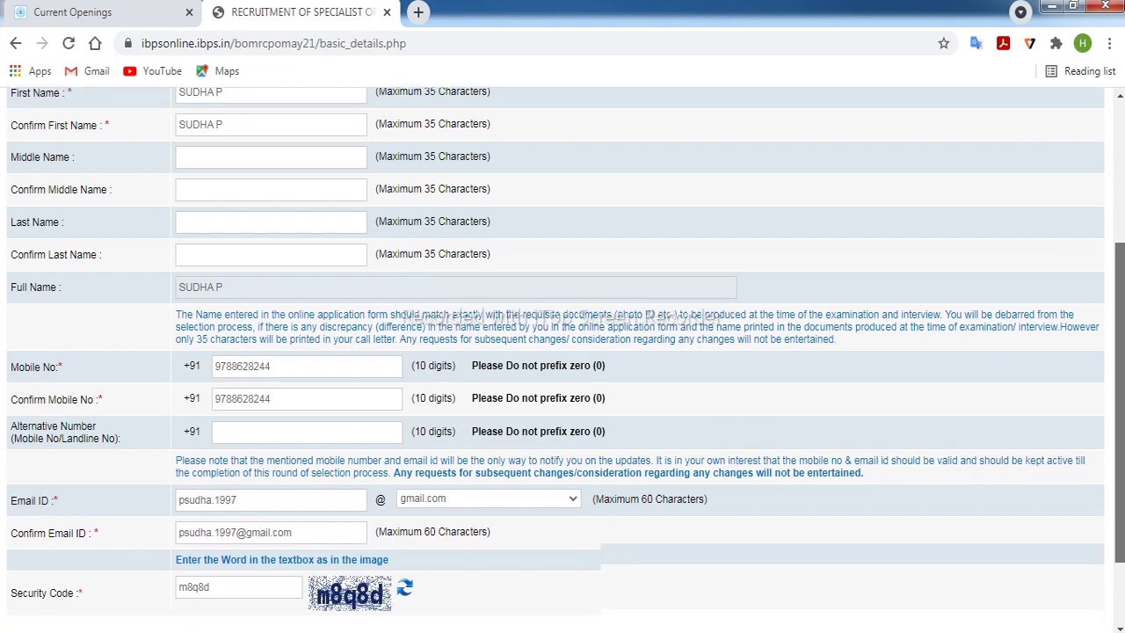
{"action": "scroll", "coordinate": [1120, 395], "scroll_direction": "down", "scroll_amount": 1}
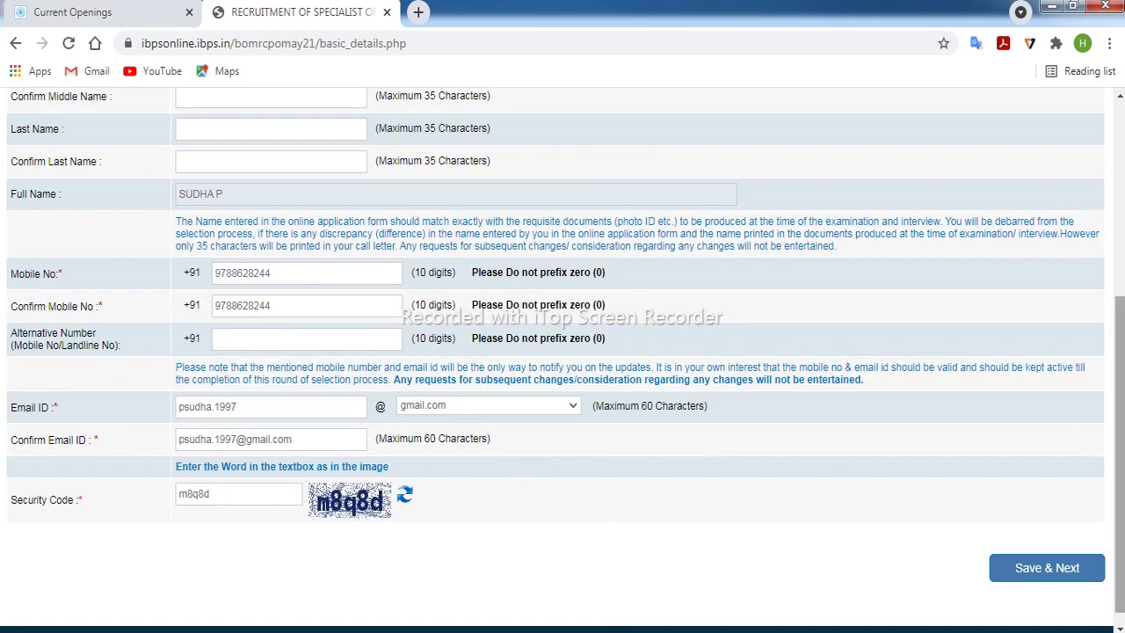
{"action": "scroll", "coordinate": [1119, 395], "scroll_direction": "up", "scroll_amount": 3}
{"action": "scroll", "coordinate": [1119, 395], "scroll_direction": "down", "scroll_amount": 3}
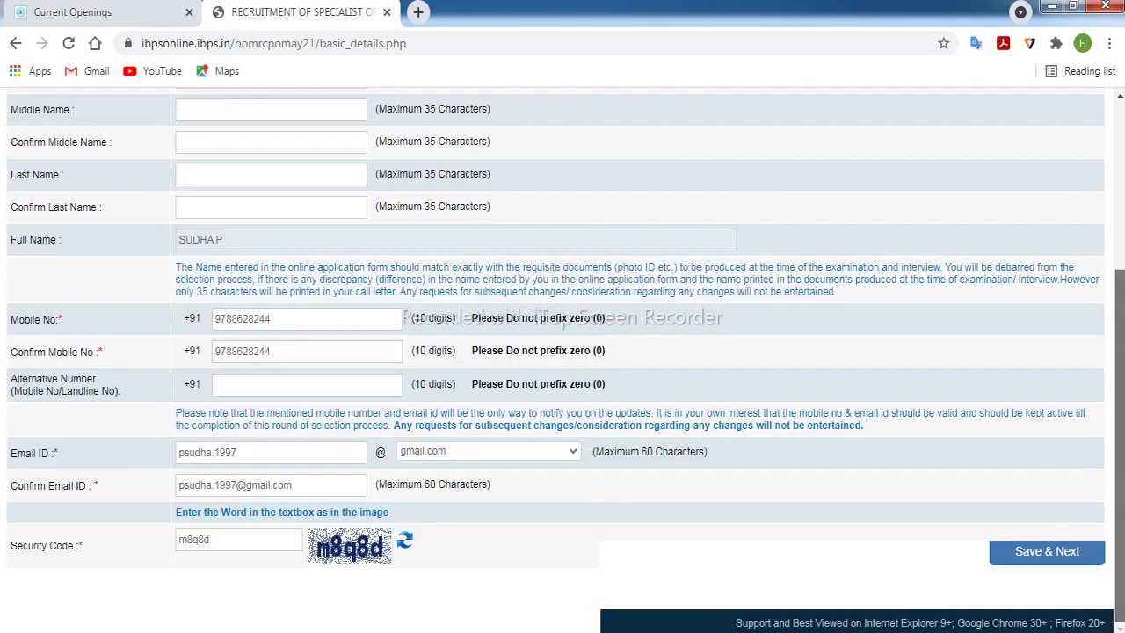
{"action": "scroll", "coordinate": [1120, 396], "scroll_direction": "down", "scroll_amount": 2}
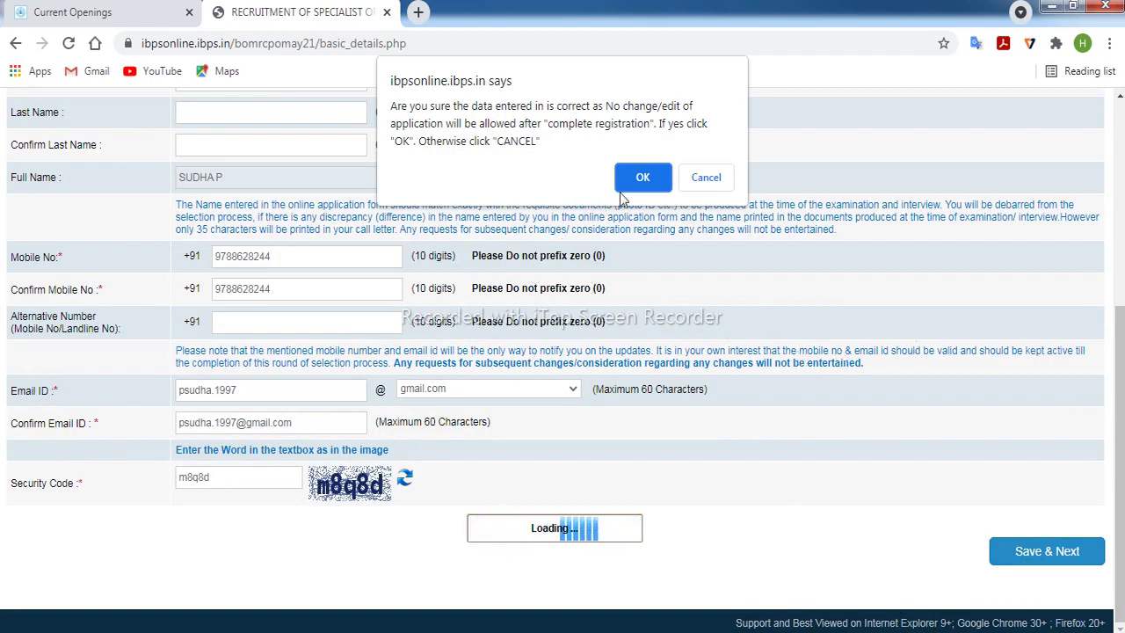
{"action": "left_click", "coordinate": [644, 180]}
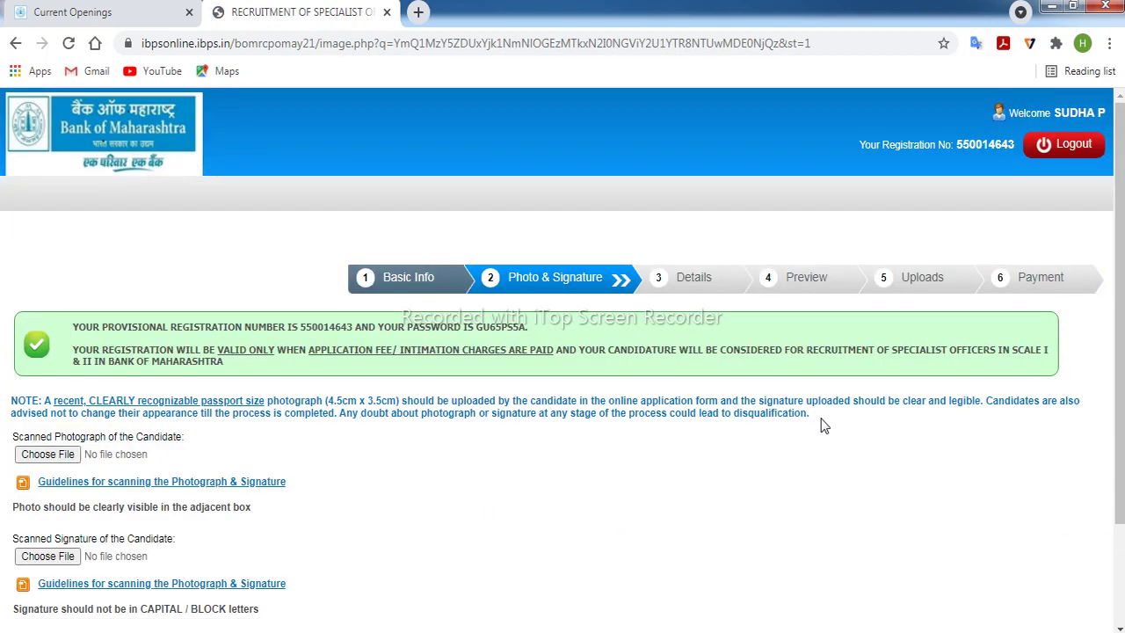
Step: Switch to Adobe Acrobat Reader and review the dimension and file size requirements for the photograph, signature, thumb impression and declaration
{"action": "left_click_drag", "start_coordinate": [1119, 308], "coordinate": [1118, 376]}
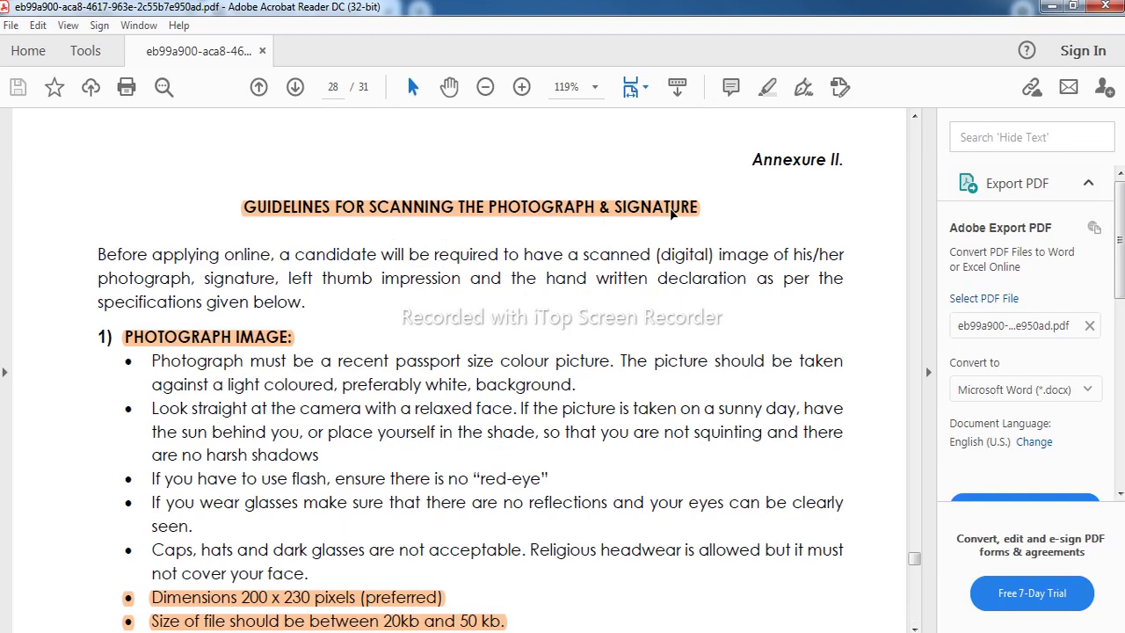
{"action": "scroll", "coordinate": [405, 392], "scroll_direction": "down", "scroll_amount": 1}
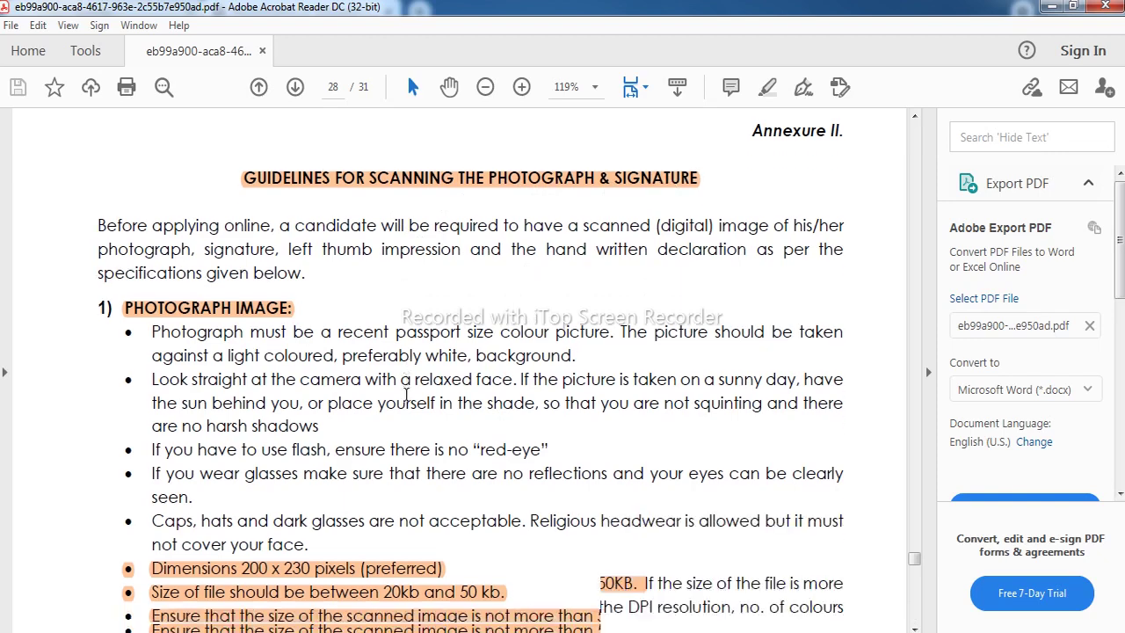
{"action": "scroll", "coordinate": [405, 393], "scroll_direction": "down", "scroll_amount": 5}
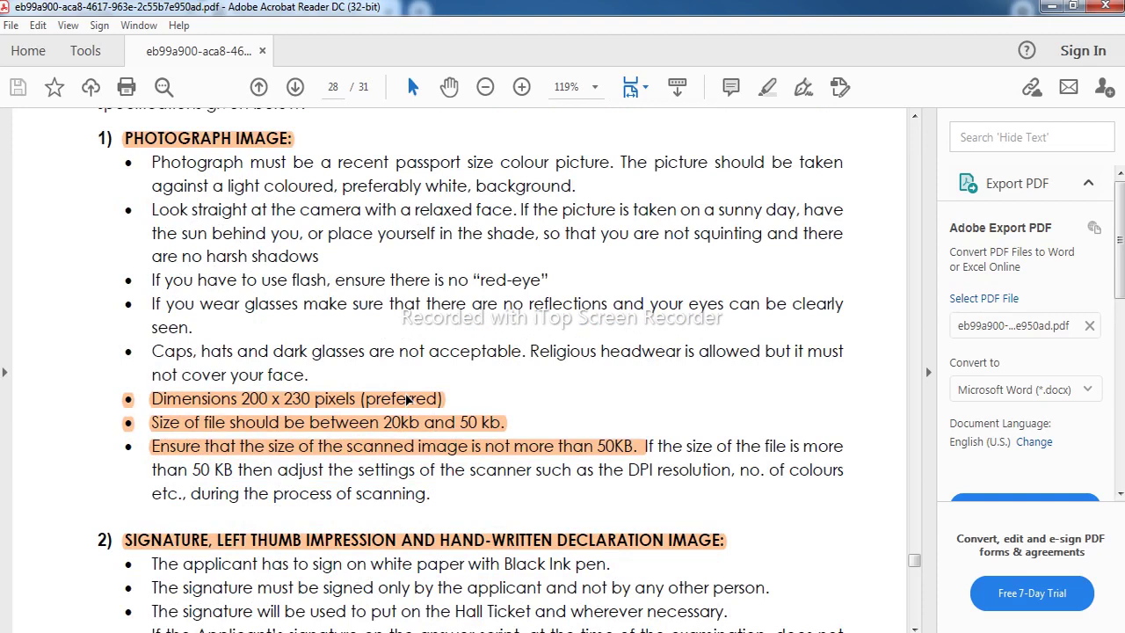
{"action": "scroll", "coordinate": [407, 400], "scroll_direction": "down", "scroll_amount": 5}
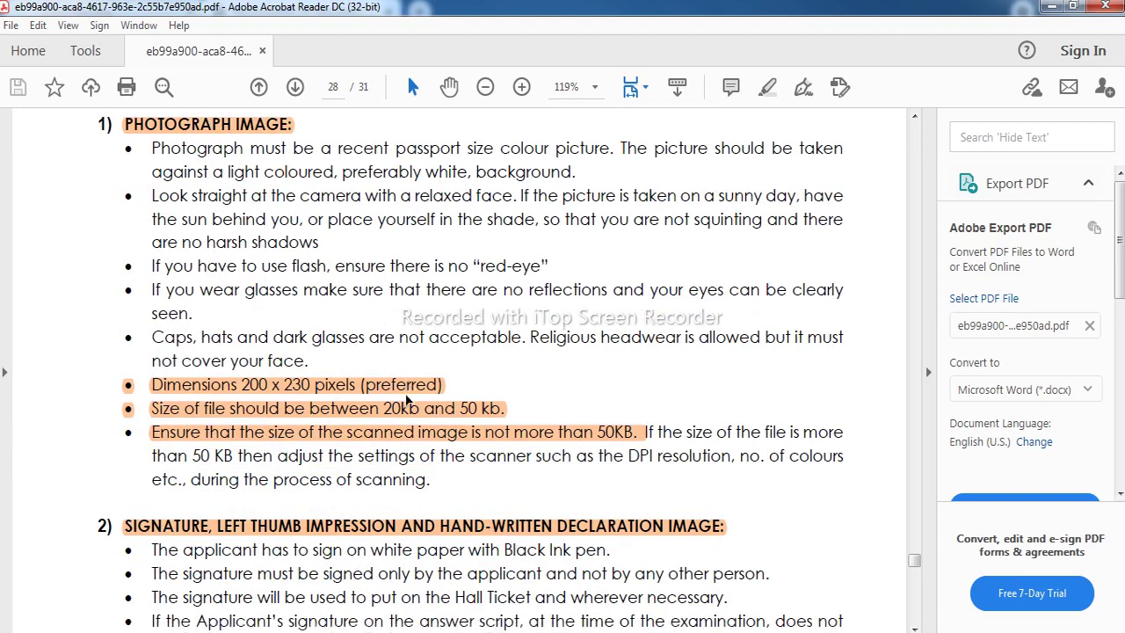
{"action": "scroll", "coordinate": [407, 400], "scroll_direction": "down", "scroll_amount": 4}
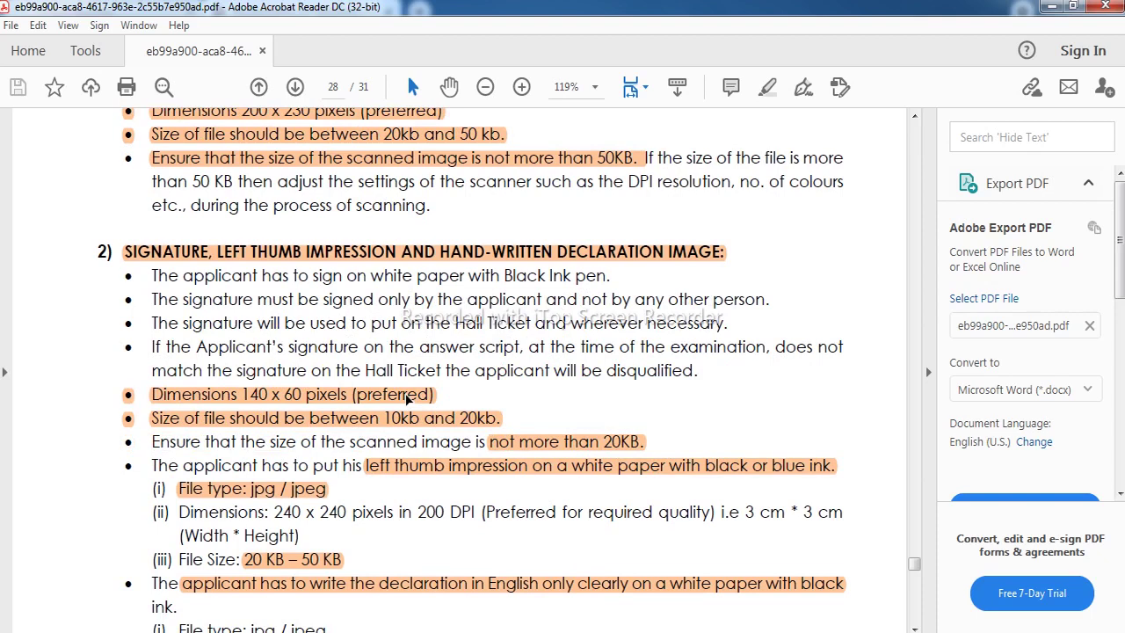
{"action": "scroll", "coordinate": [406, 400], "scroll_direction": "down", "scroll_amount": 3}
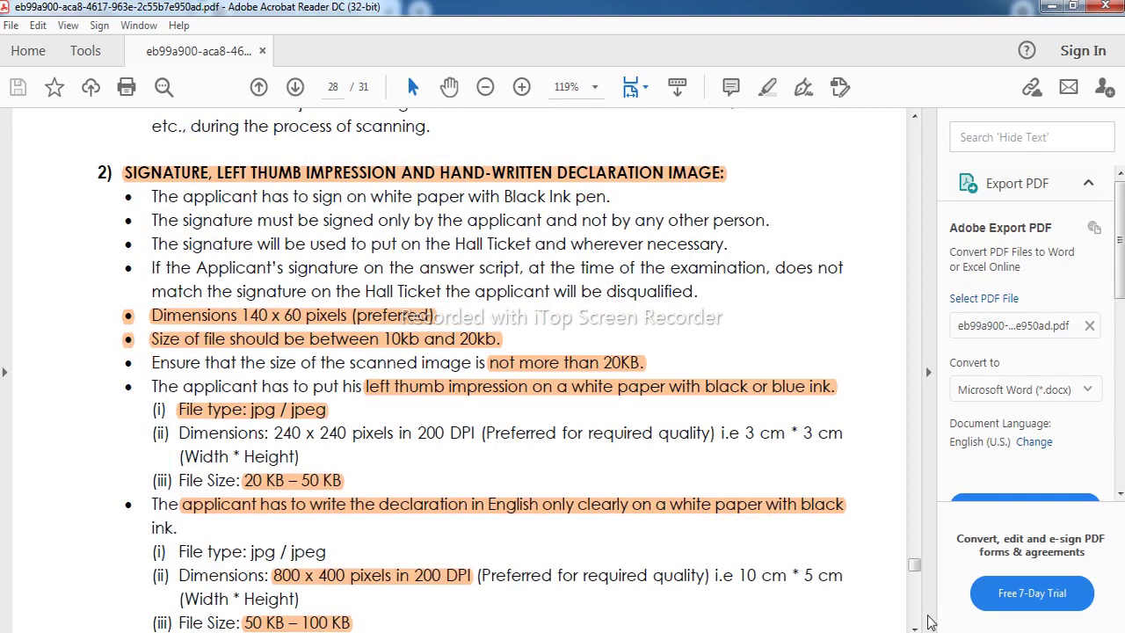
Step: Return to Chrome, continue from the Photo & Signature stage to the Details form, and set the post to IT Support Administrator Scale-I
{"action": "key", "text": "alt+Tab"}
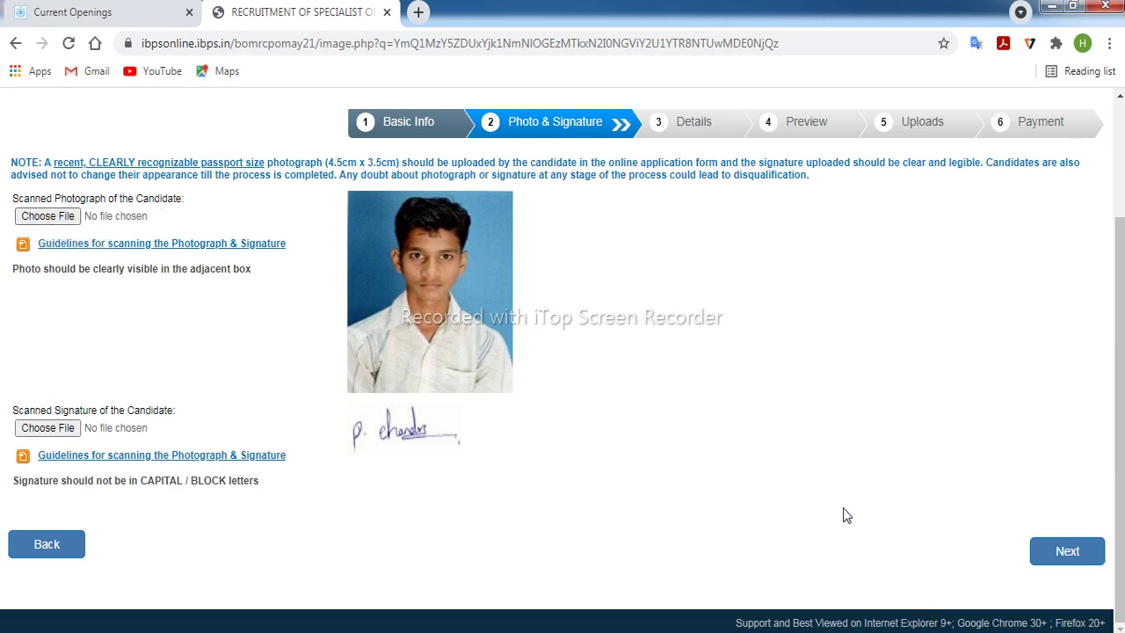
{"action": "left_click", "coordinate": [1076, 562]}
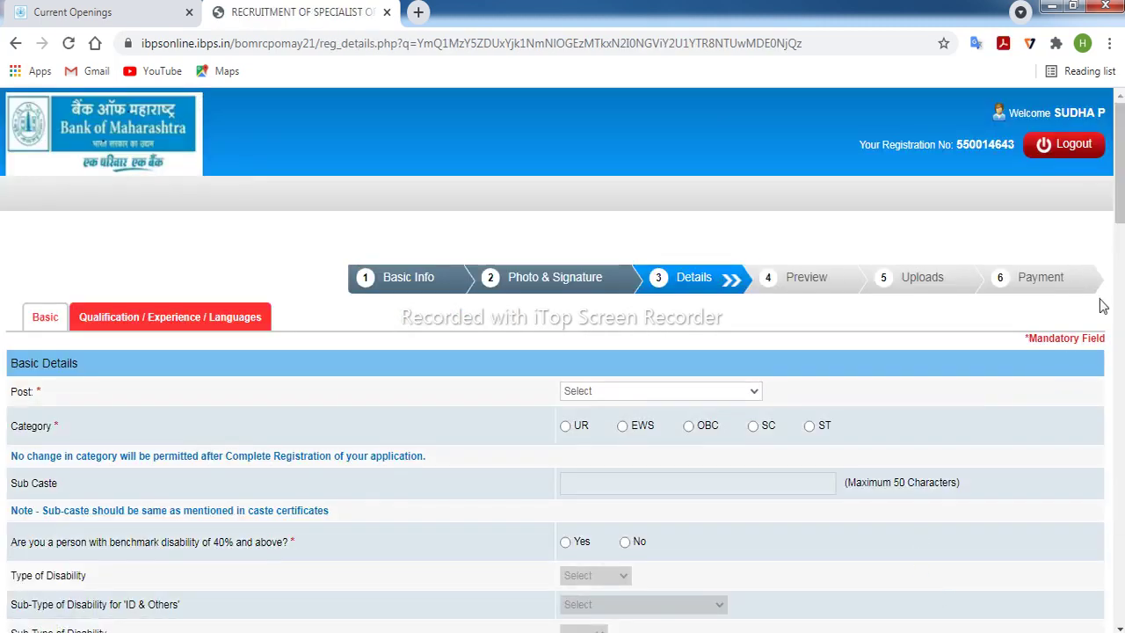
{"action": "scroll", "coordinate": [1122, 236], "scroll_direction": "down", "scroll_amount": 2}
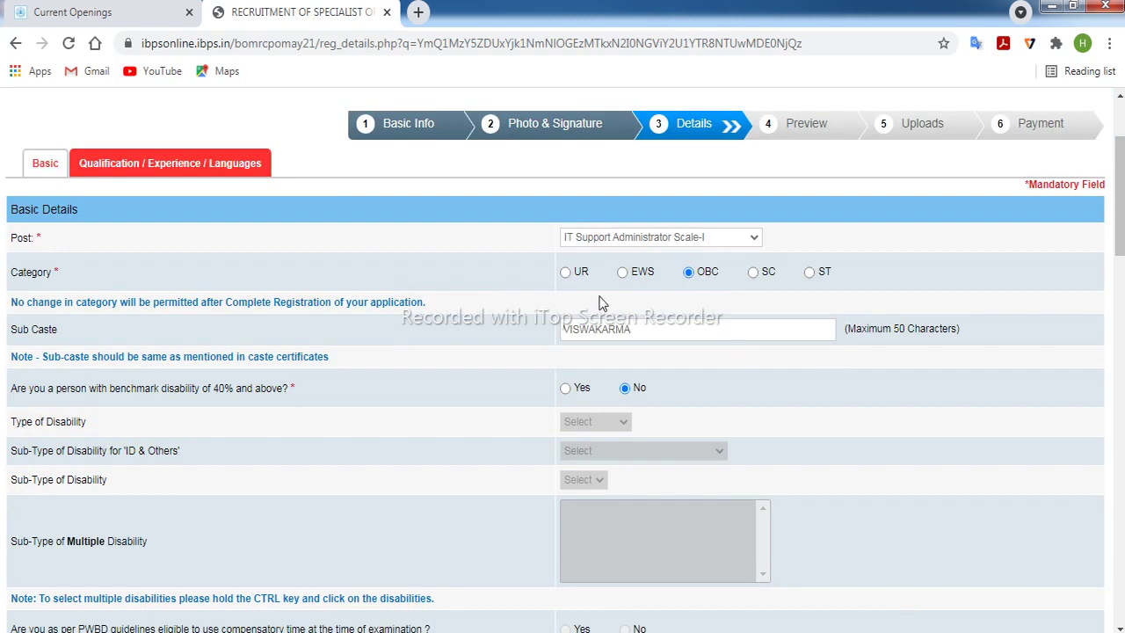
{"action": "left_click", "coordinate": [686, 242]}
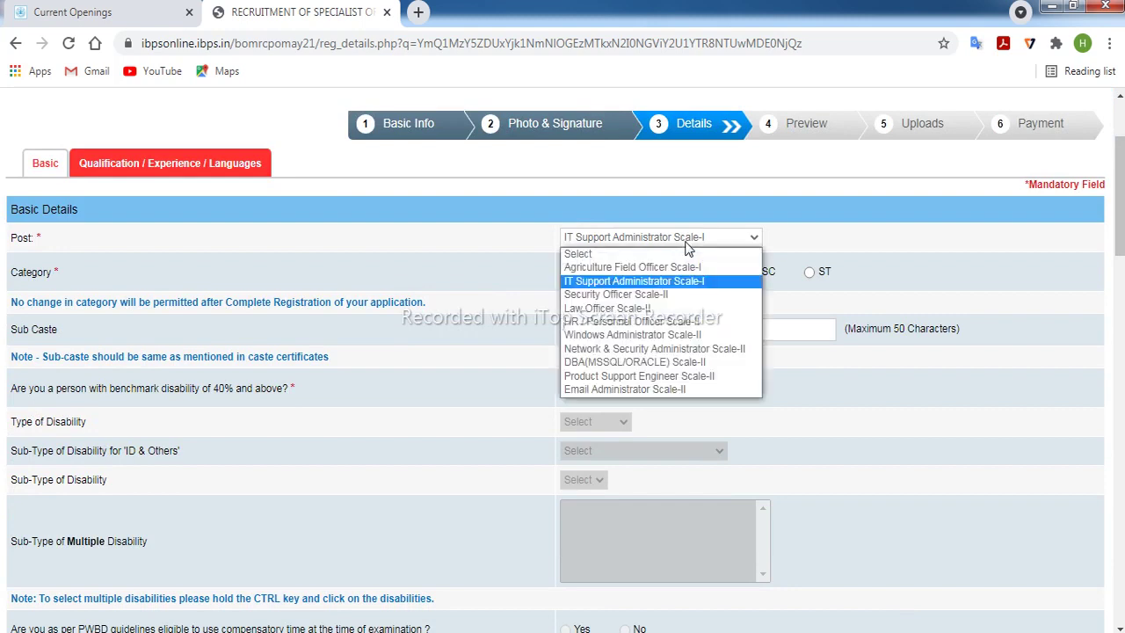
{"action": "left_click", "coordinate": [664, 281]}
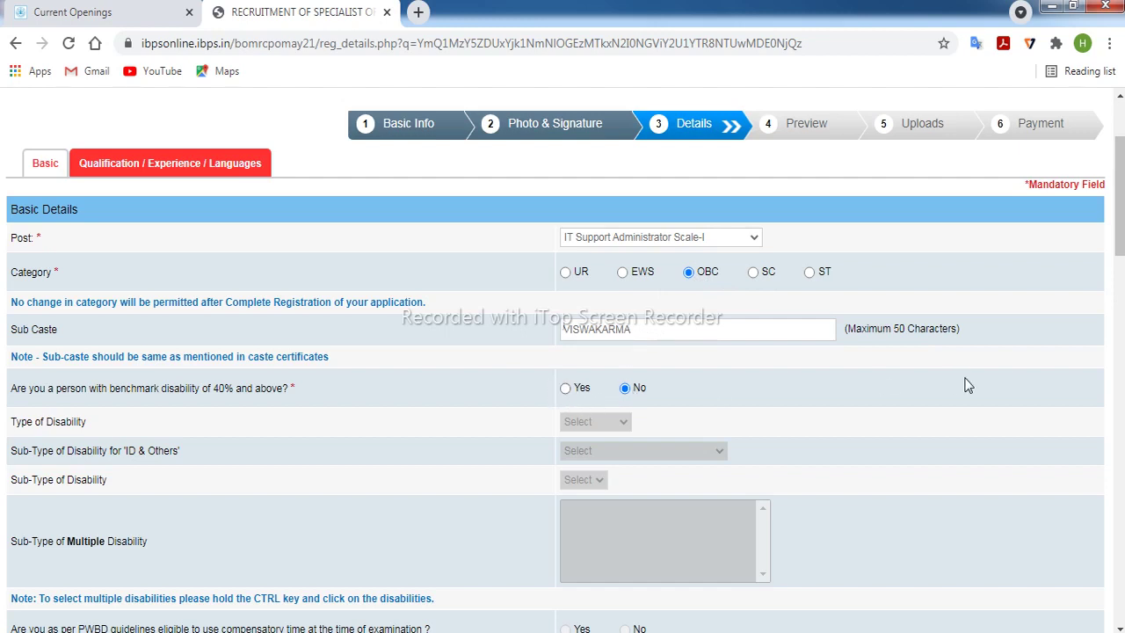
Step: Set the religion to Hindu in the Basic Details section and look over the remaining fields down to the examination centre
{"action": "left_click_drag", "start_coordinate": [1119, 255], "coordinate": [1121, 341]}
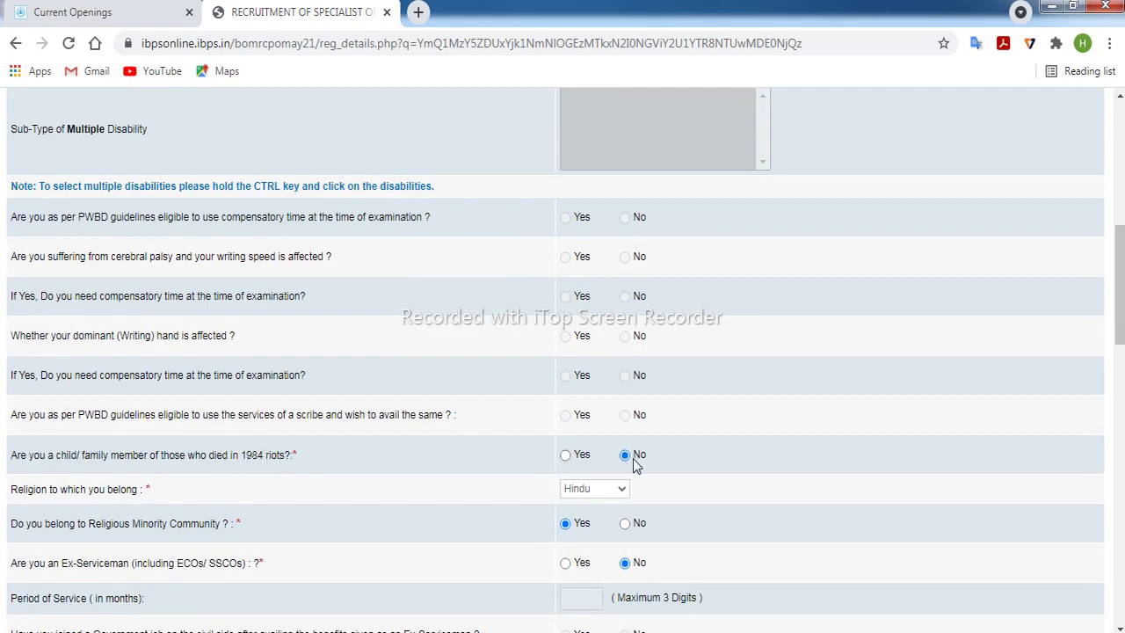
{"action": "left_click", "coordinate": [580, 492]}
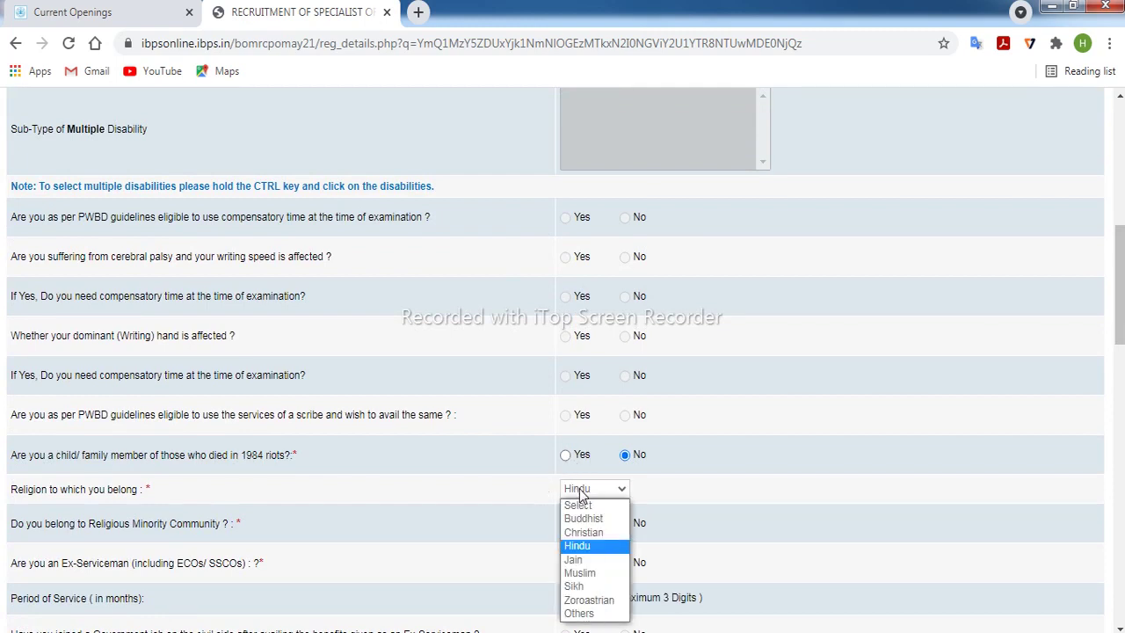
{"action": "left_click", "coordinate": [575, 546]}
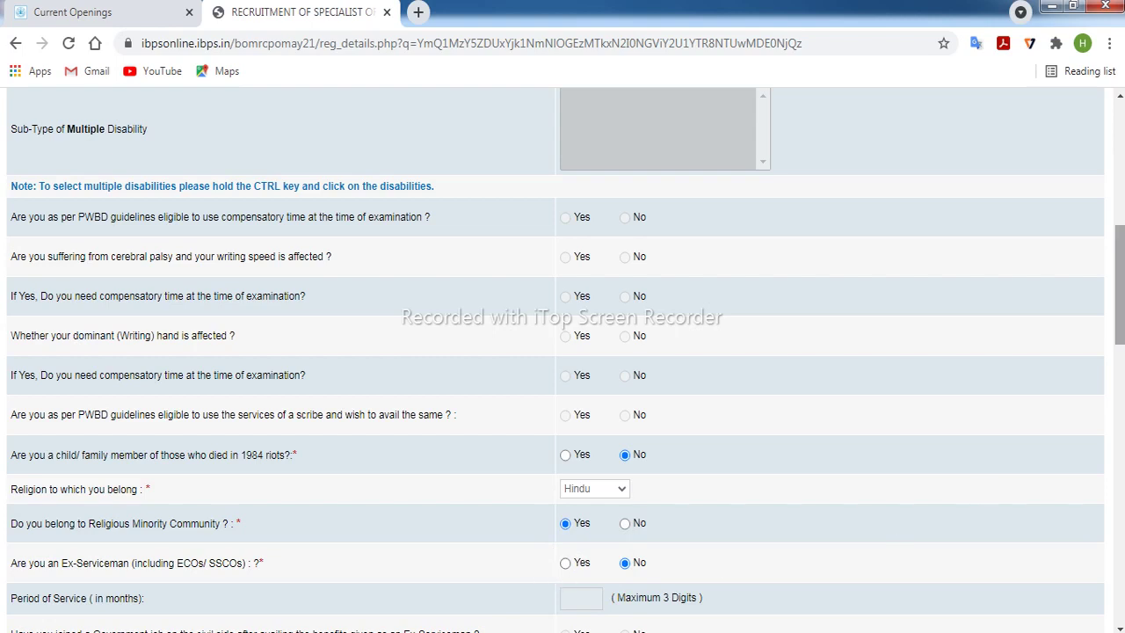
{"action": "scroll", "coordinate": [562, 369], "scroll_direction": "down", "scroll_amount": 2}
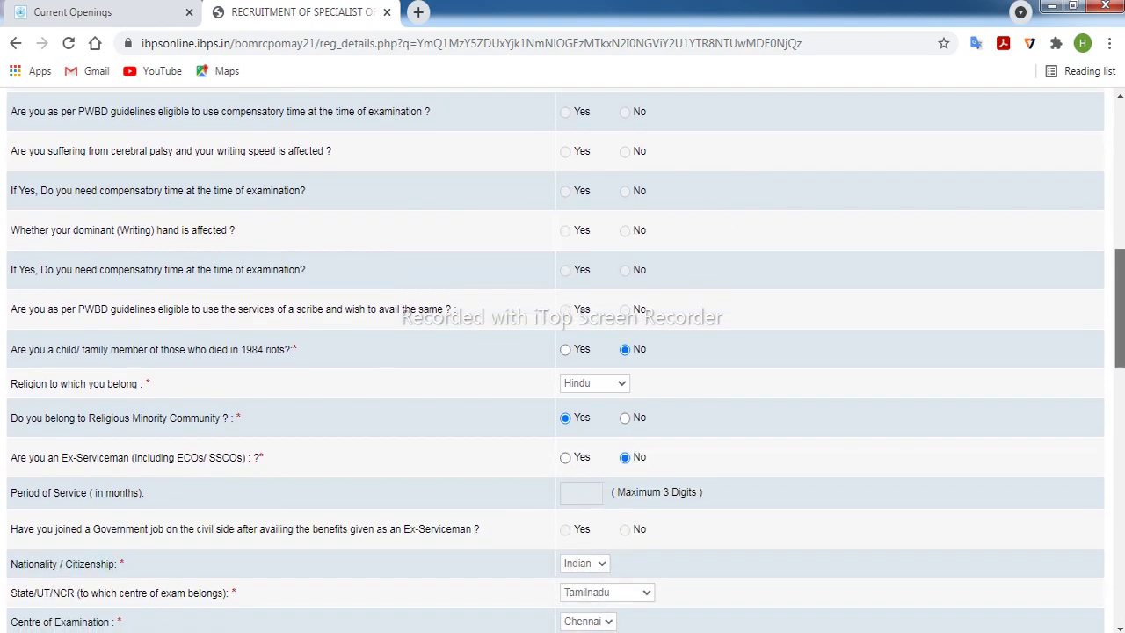
{"action": "scroll", "coordinate": [562, 369], "scroll_direction": "down", "scroll_amount": 1}
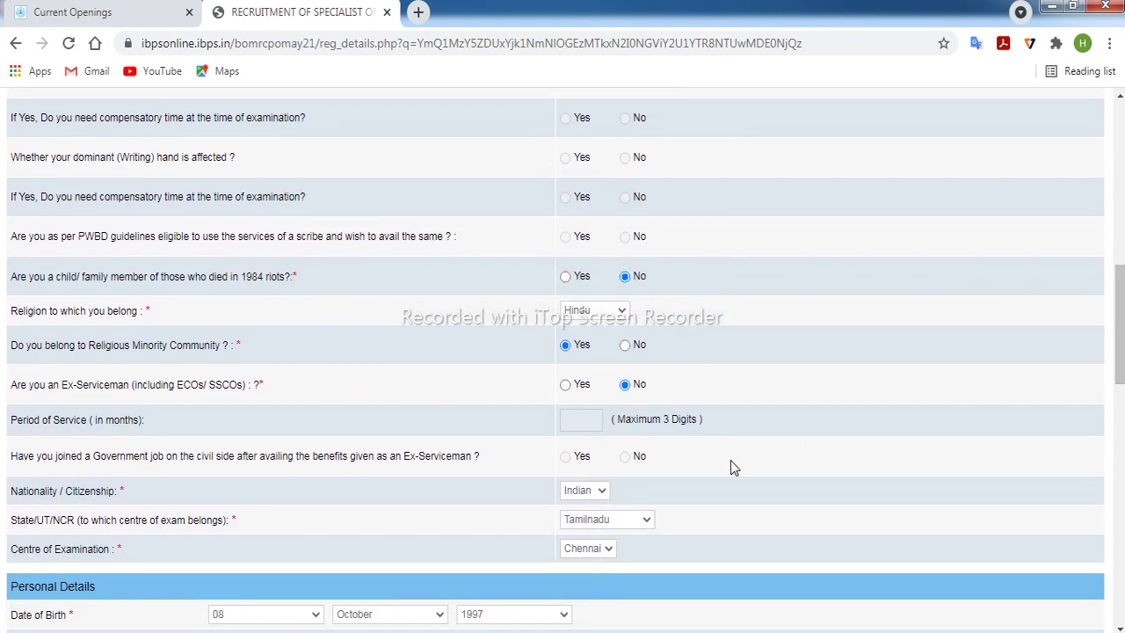
Step: Set the nationality to Indian, the exam state to Tamilnadu and the centre of examination to Chennai
{"action": "left_click", "coordinate": [601, 493]}
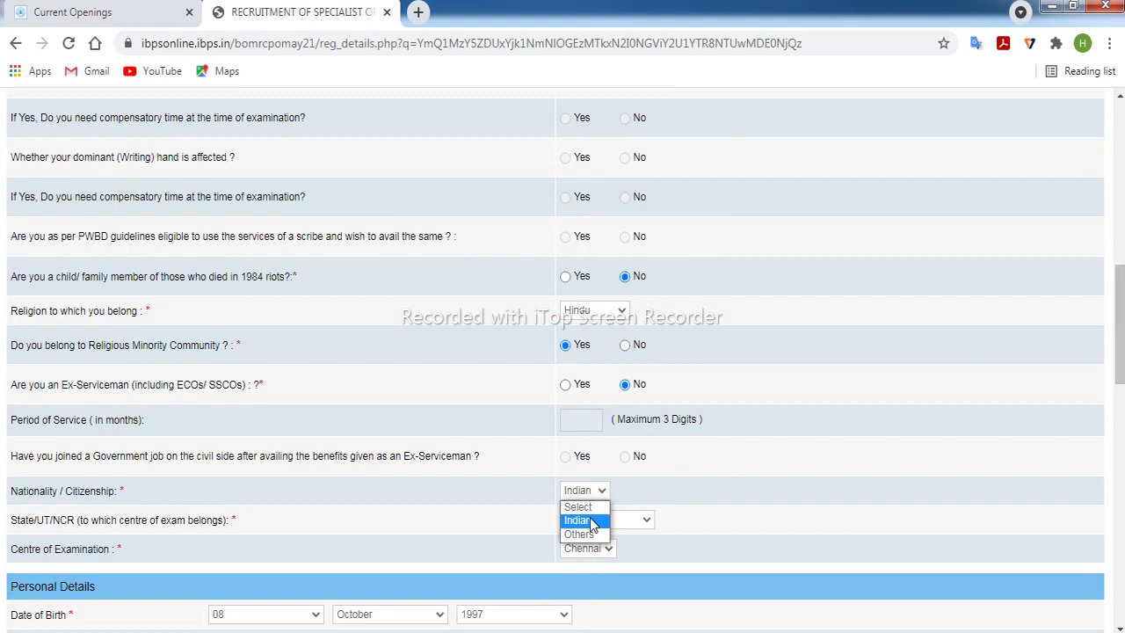
{"action": "left_click", "coordinate": [593, 521]}
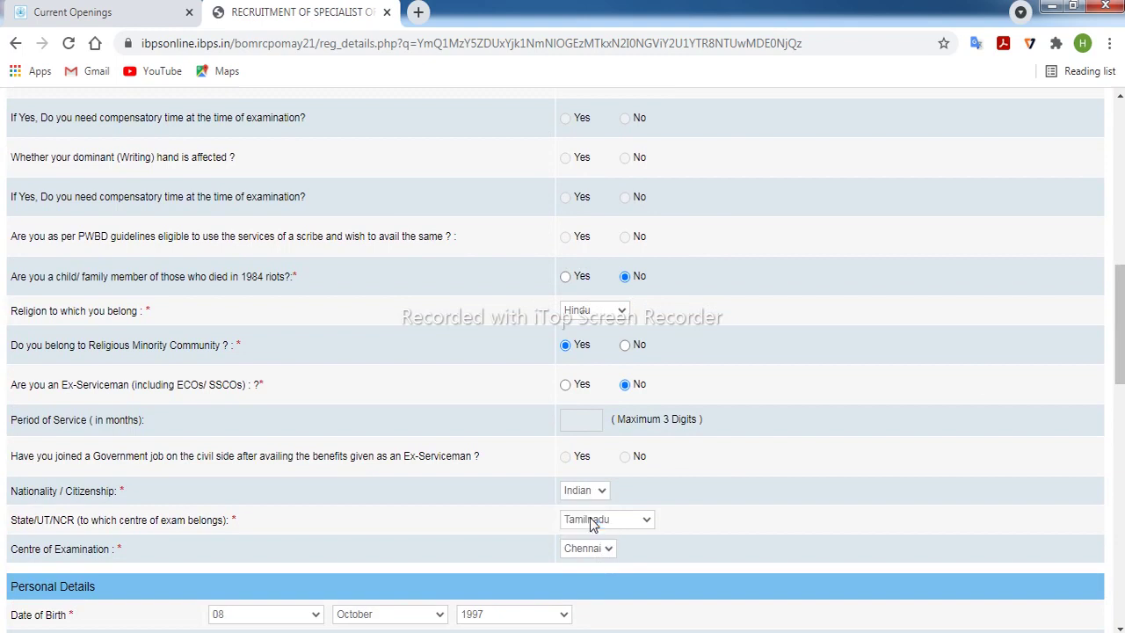
{"action": "left_click", "coordinate": [591, 521]}
{"action": "left_click", "coordinate": [592, 521]}
{"action": "left_click", "coordinate": [597, 554]}
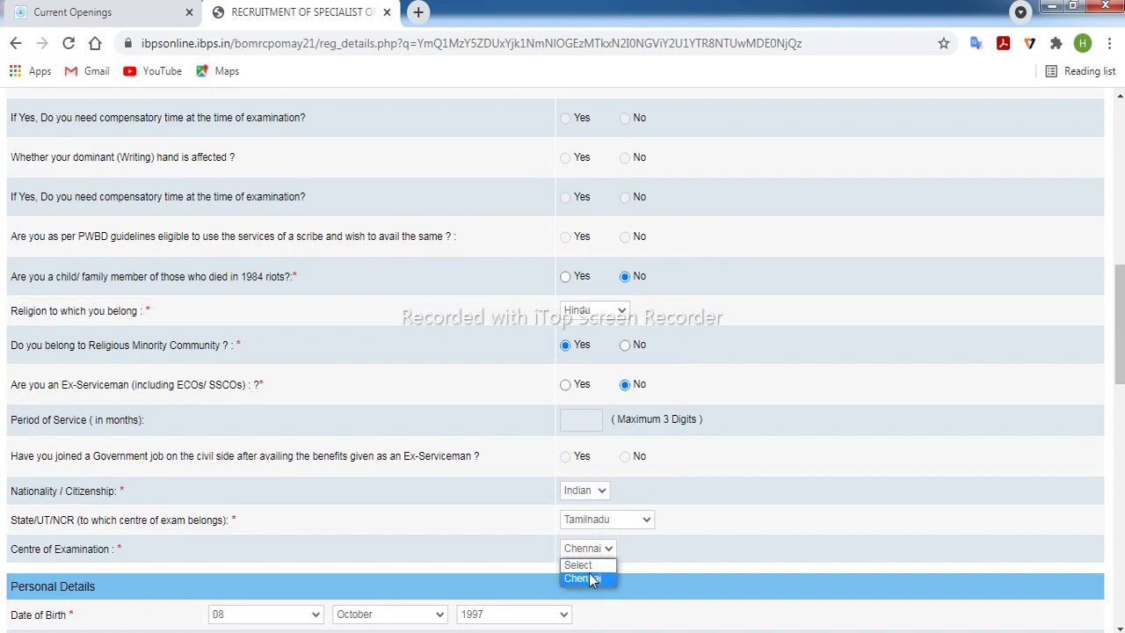
{"action": "left_click", "coordinate": [623, 523]}
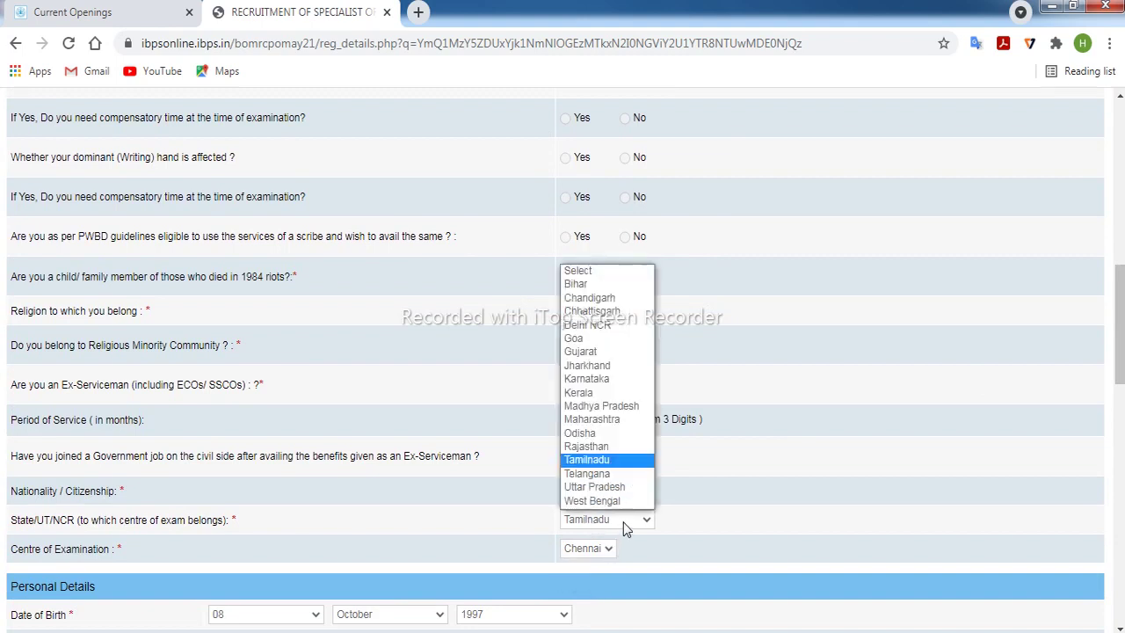
{"action": "left_click", "coordinate": [603, 467]}
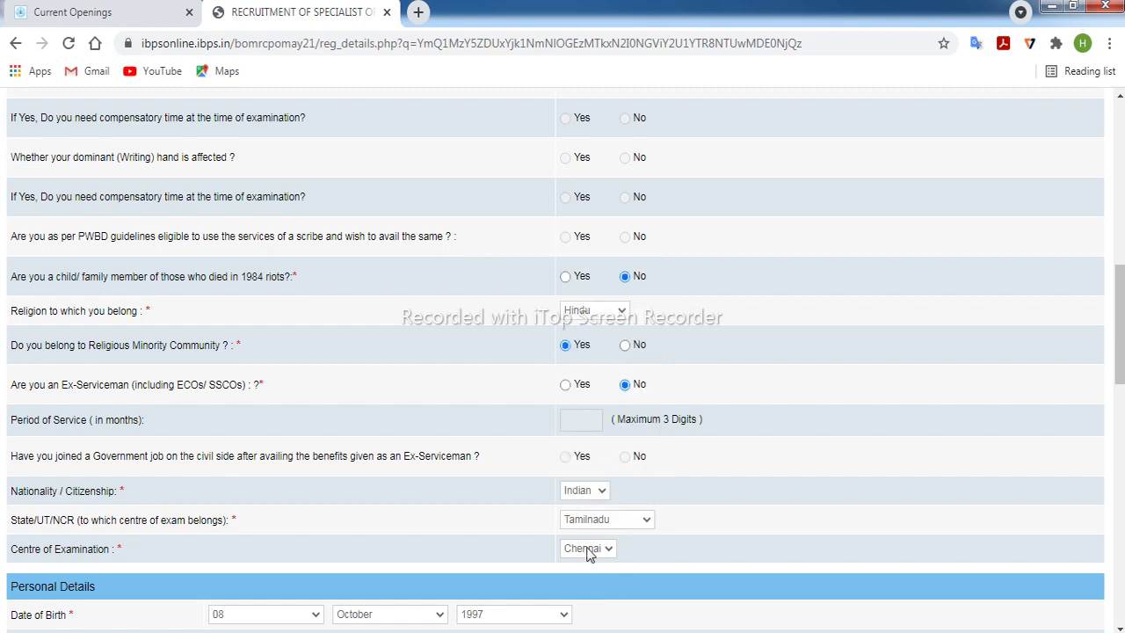
{"action": "left_click", "coordinate": [590, 551]}
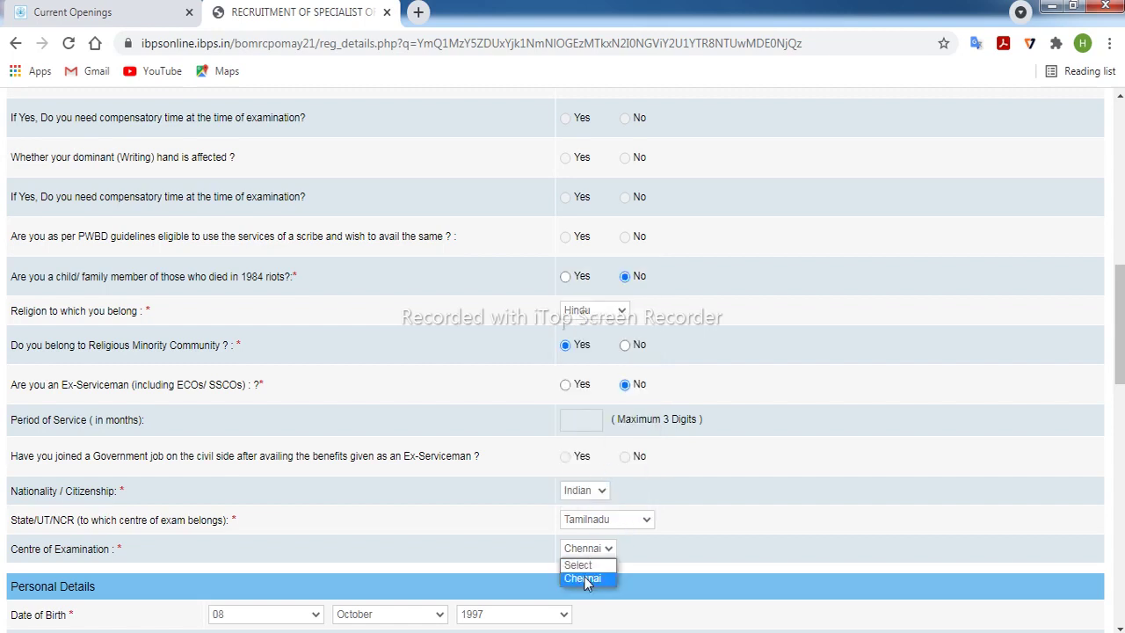
{"action": "left_click", "coordinate": [585, 578]}
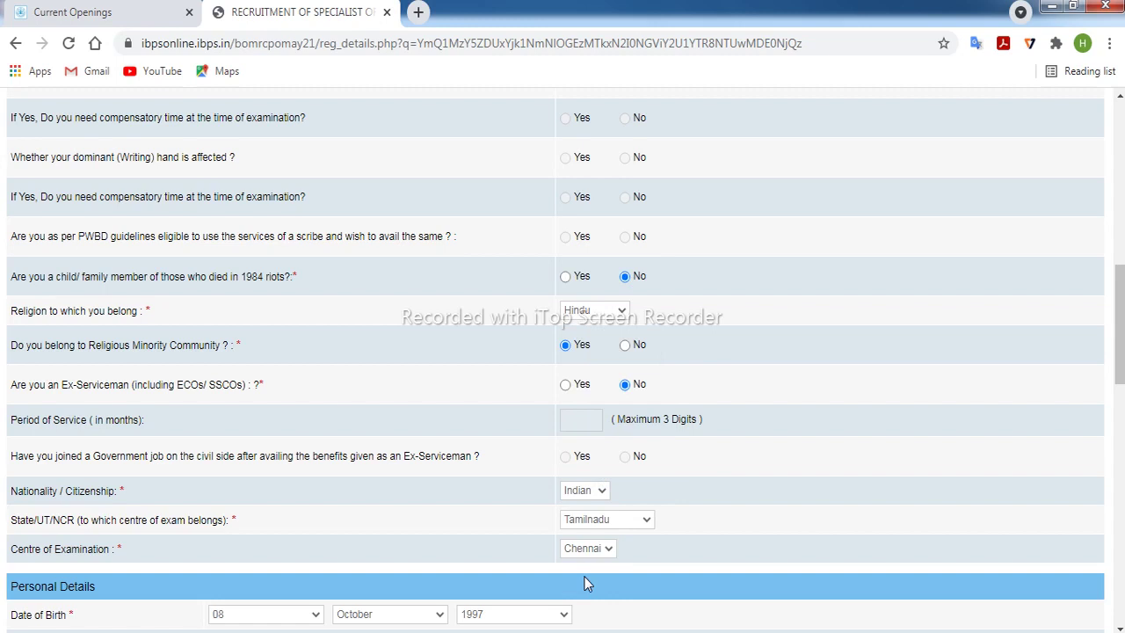
{"action": "left_click", "coordinate": [636, 526]}
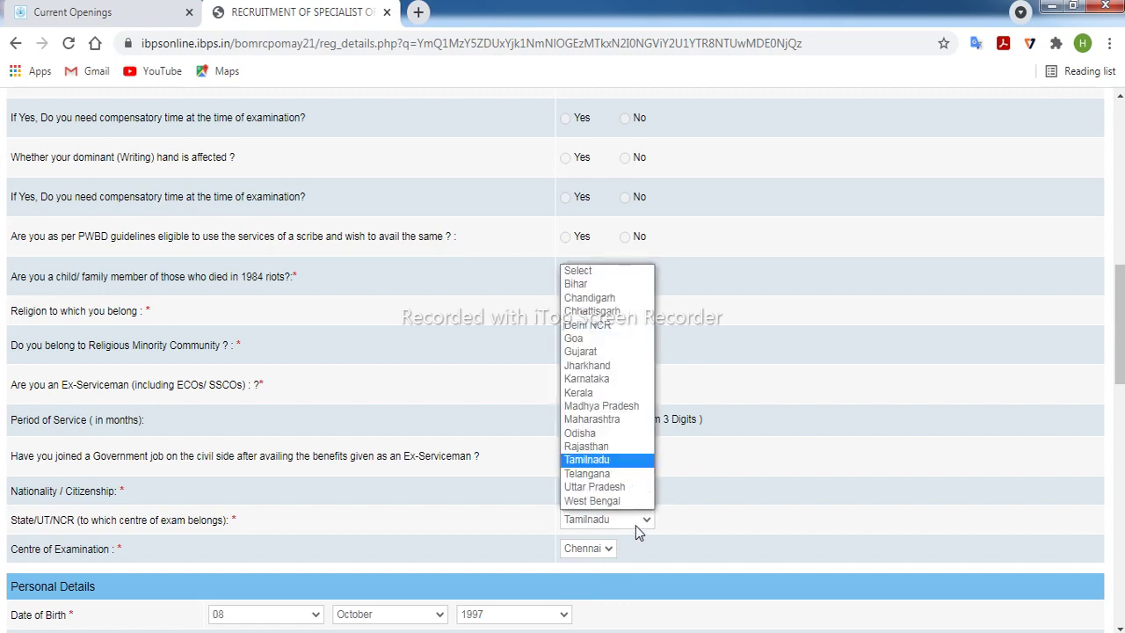
{"action": "left_click", "coordinate": [635, 525]}
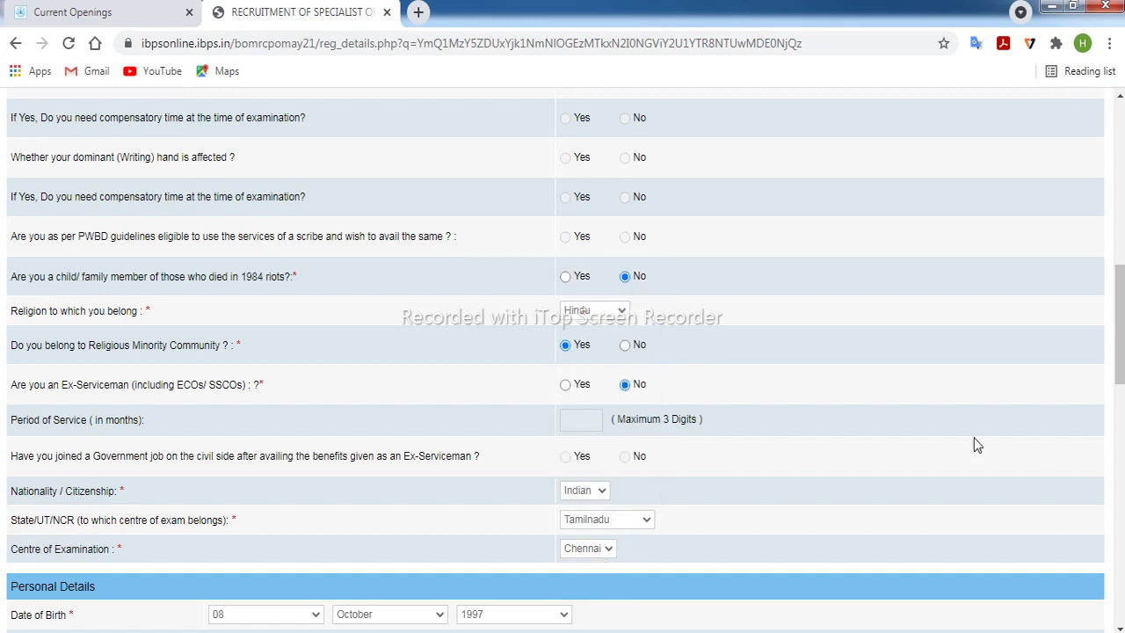
Step: View the completed age in Personal Details, switch to Adobe Acrobat Reader to check the post's age limit, and return to Chrome
{"action": "left_click_drag", "start_coordinate": [1120, 325], "coordinate": [1119, 383]}
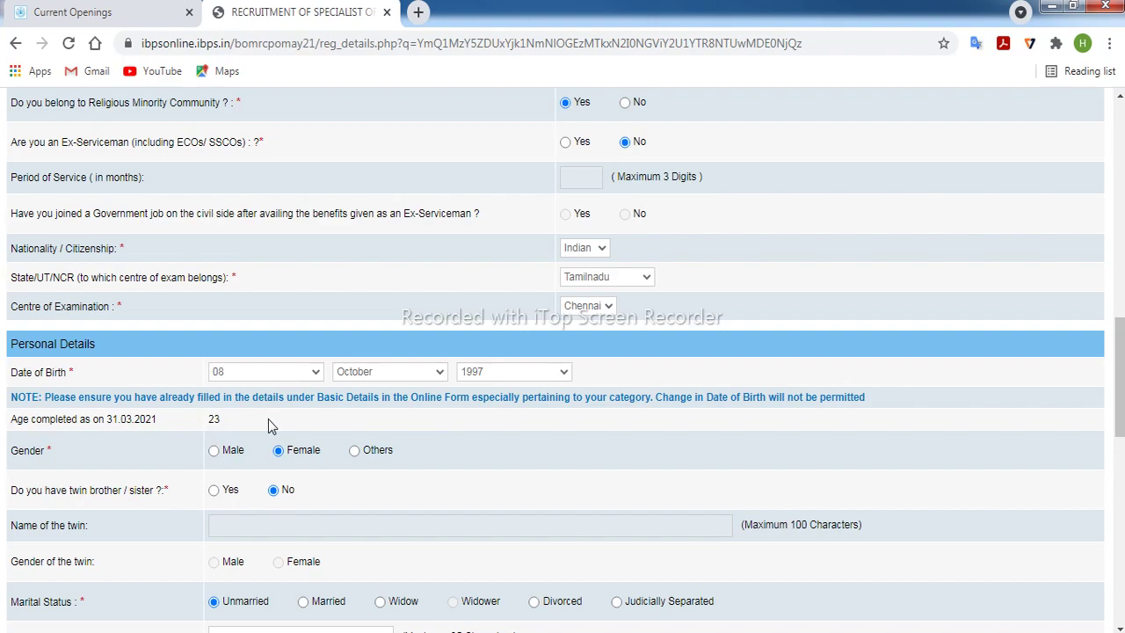
{"action": "left_click", "coordinate": [905, 629]}
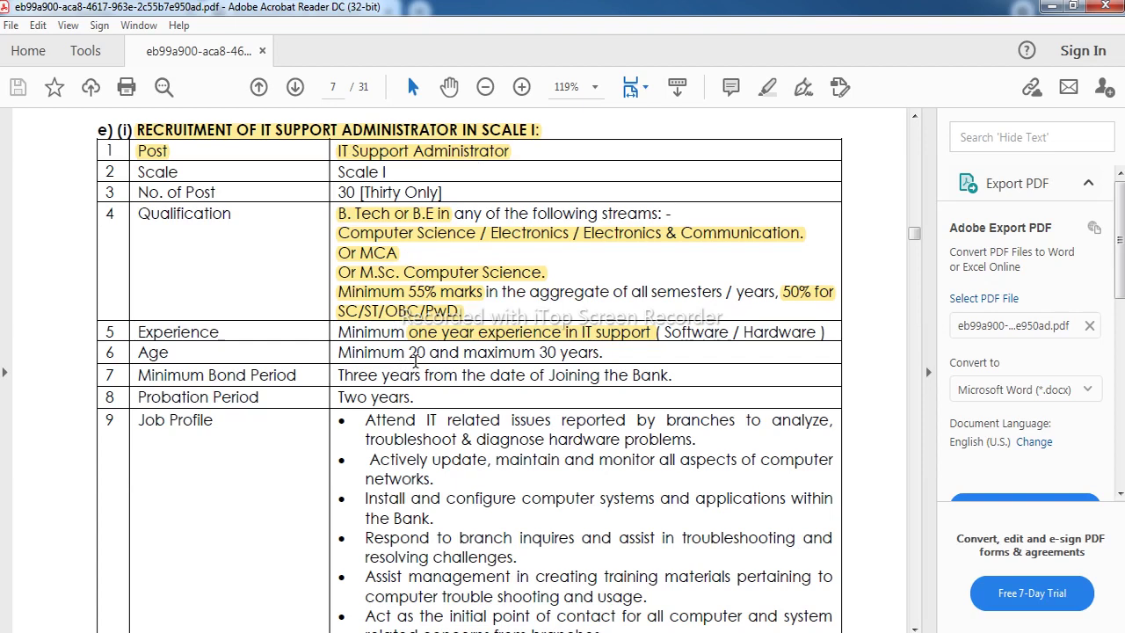
{"action": "key", "text": "alt+Tab"}
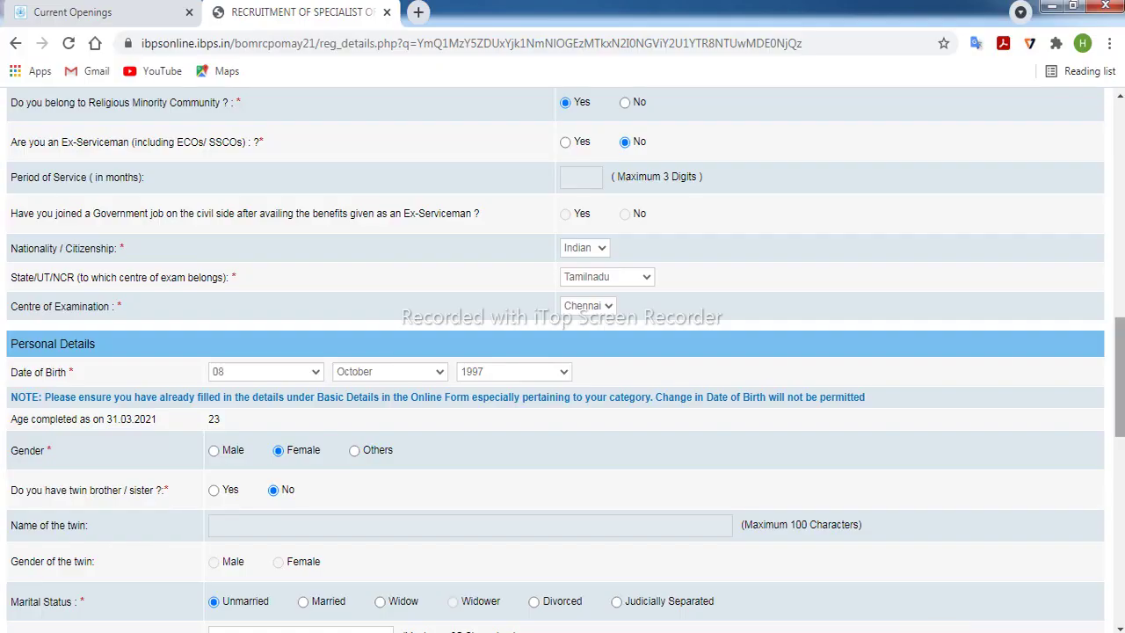
Step: Look over the family and correspondence address fields, keeping the permanent address the same as the address for correspondence
{"action": "scroll", "coordinate": [562, 360], "scroll_direction": "down", "scroll_amount": 2}
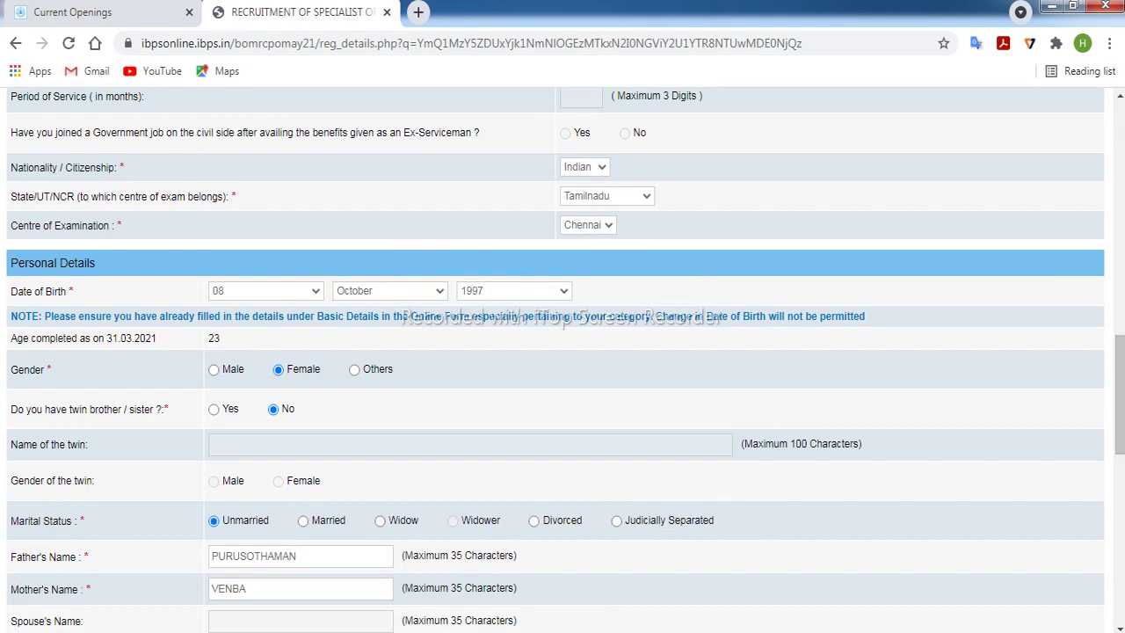
{"action": "left_click_drag", "start_coordinate": [1121, 413], "coordinate": [1121, 457]}
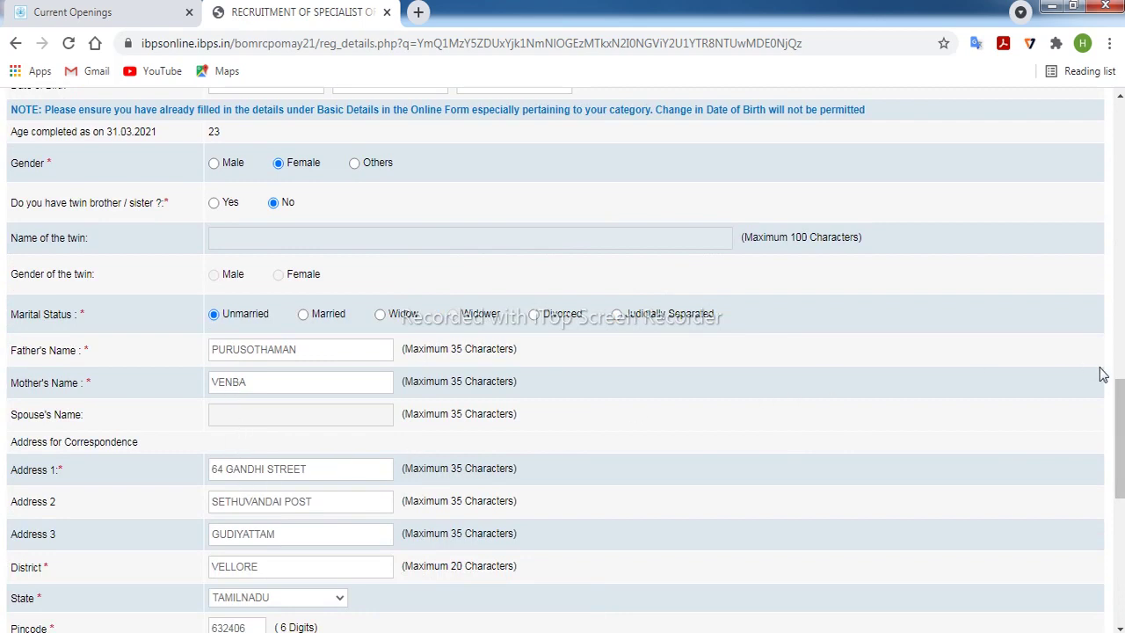
{"action": "left_click_drag", "start_coordinate": [1118, 408], "coordinate": [1121, 449]}
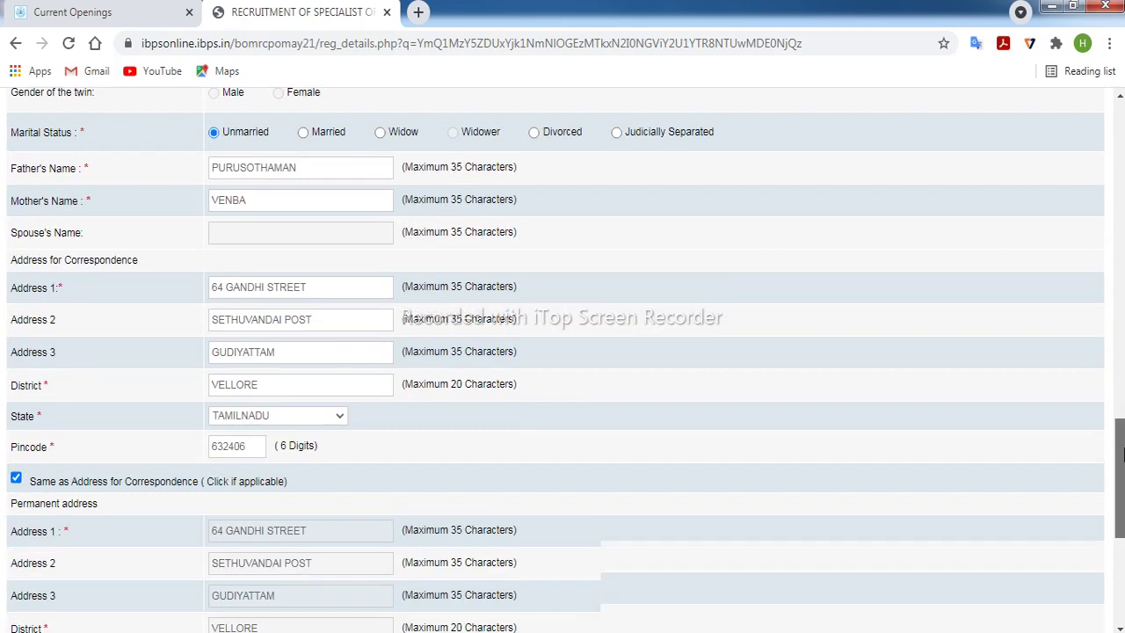
{"action": "scroll", "coordinate": [1120, 450], "scroll_direction": "down", "scroll_amount": 1}
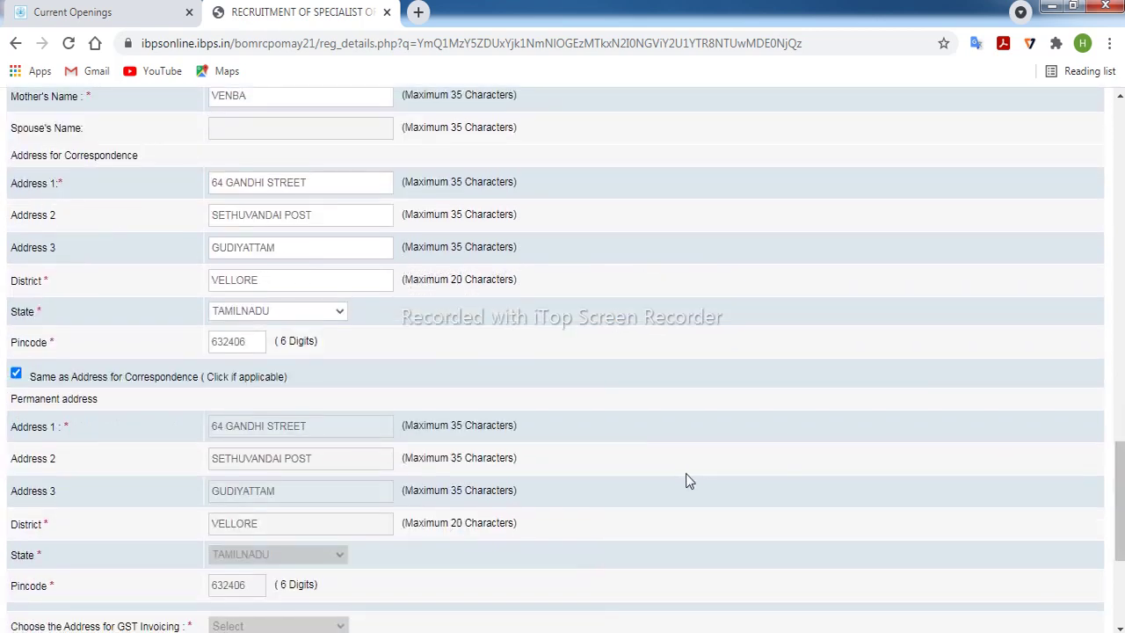
{"action": "left_click", "coordinate": [15, 378]}
{"action": "left_click", "coordinate": [16, 376]}
Step: Check the application fee and security code sections, then save the basic details and continue to the qualification form
{"action": "scroll", "coordinate": [1094, 378], "scroll_direction": "down", "scroll_amount": 2}
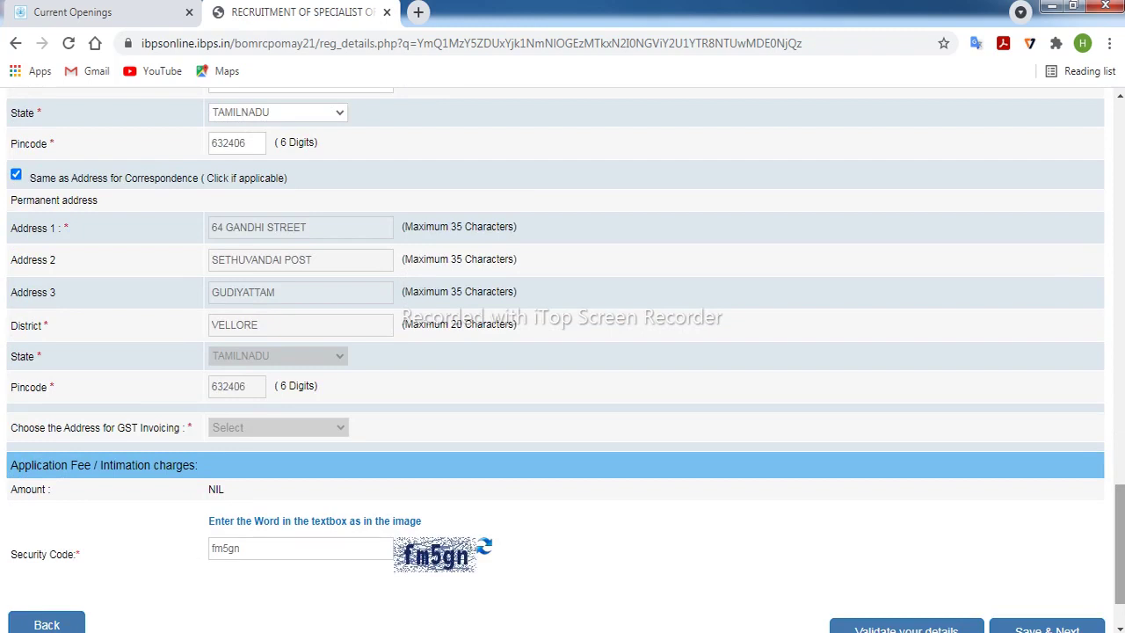
{"action": "scroll", "coordinate": [563, 352], "scroll_direction": "down", "scroll_amount": 1}
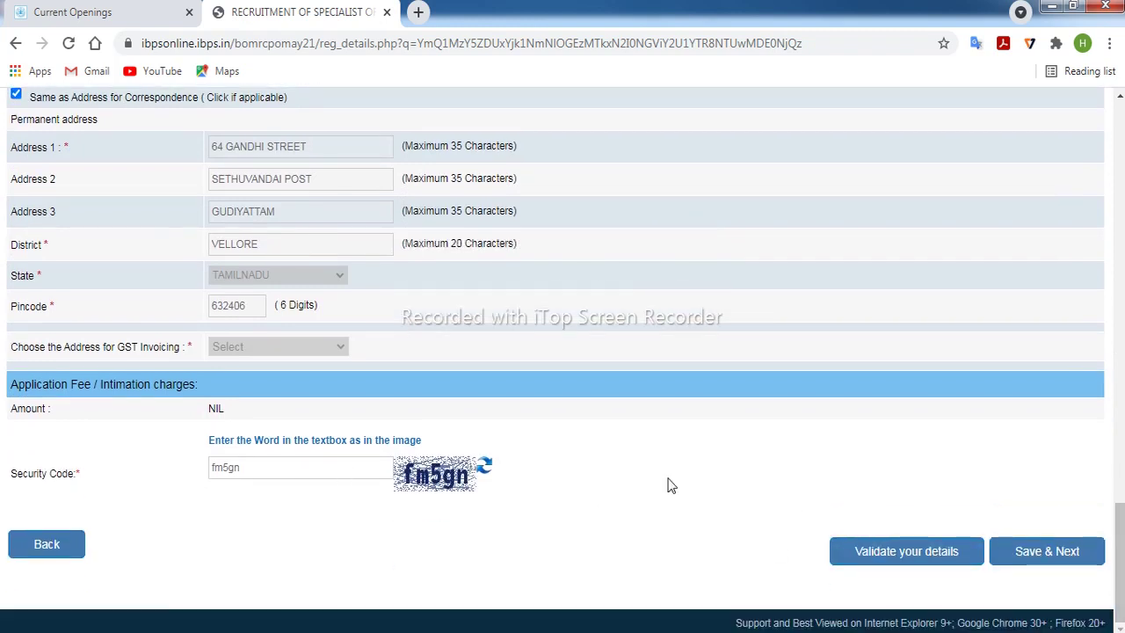
{"action": "left_click", "coordinate": [1017, 560]}
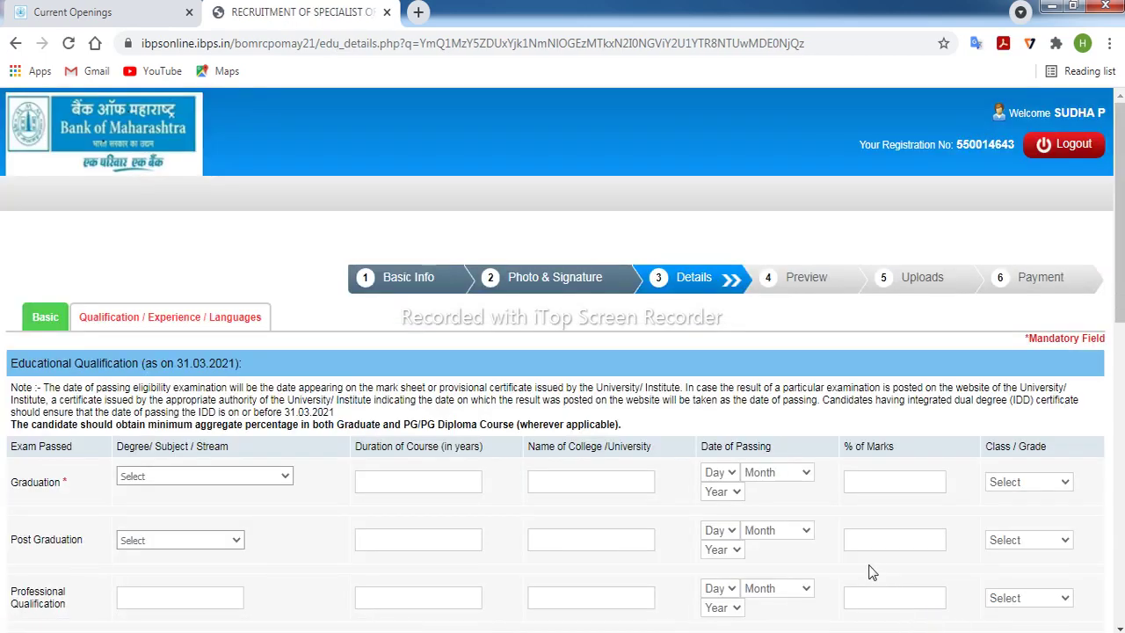
Step: Set the graduation degree to B.E in Computer Science and its class to First Class
{"action": "scroll", "coordinate": [563, 359], "scroll_direction": "down", "scroll_amount": 3}
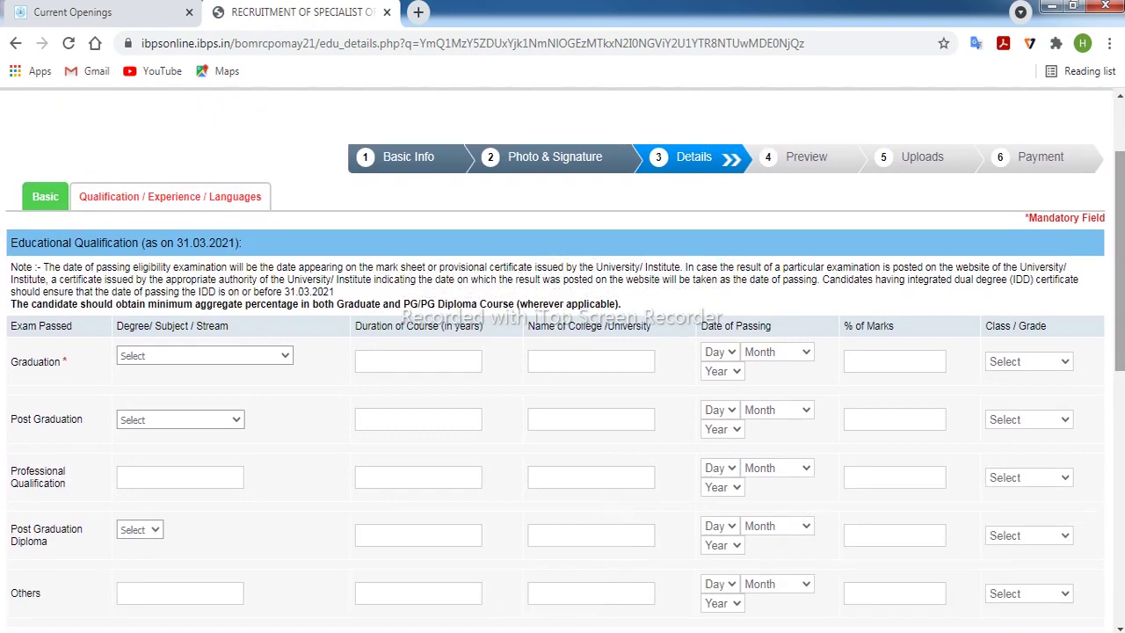
{"action": "scroll", "coordinate": [562, 359], "scroll_direction": "down", "scroll_amount": 1}
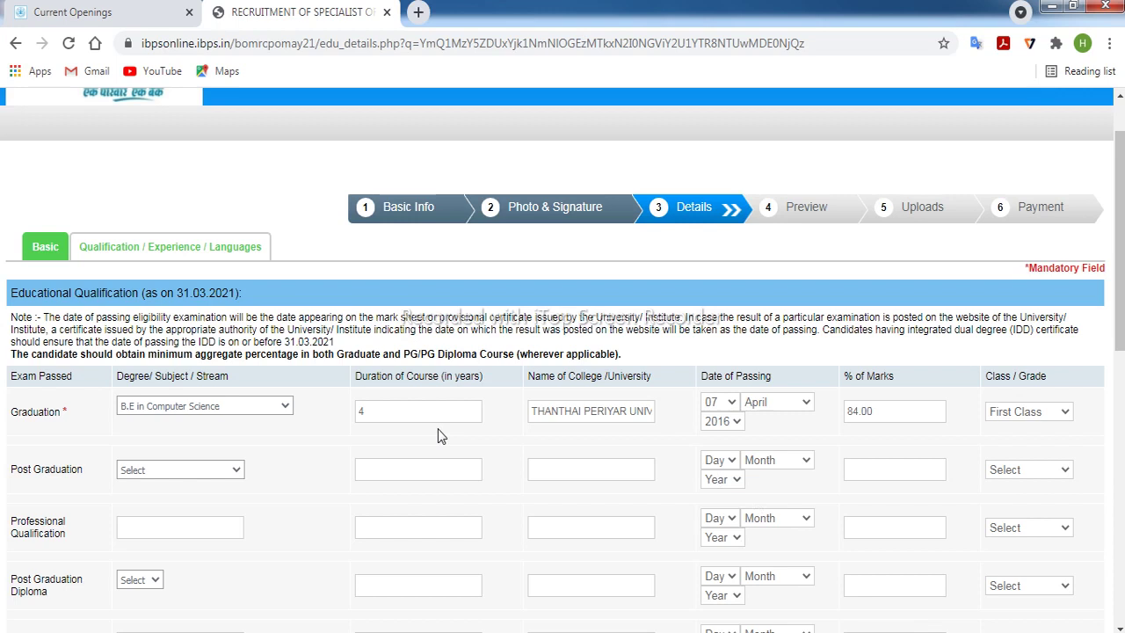
{"action": "left_click", "coordinate": [277, 411]}
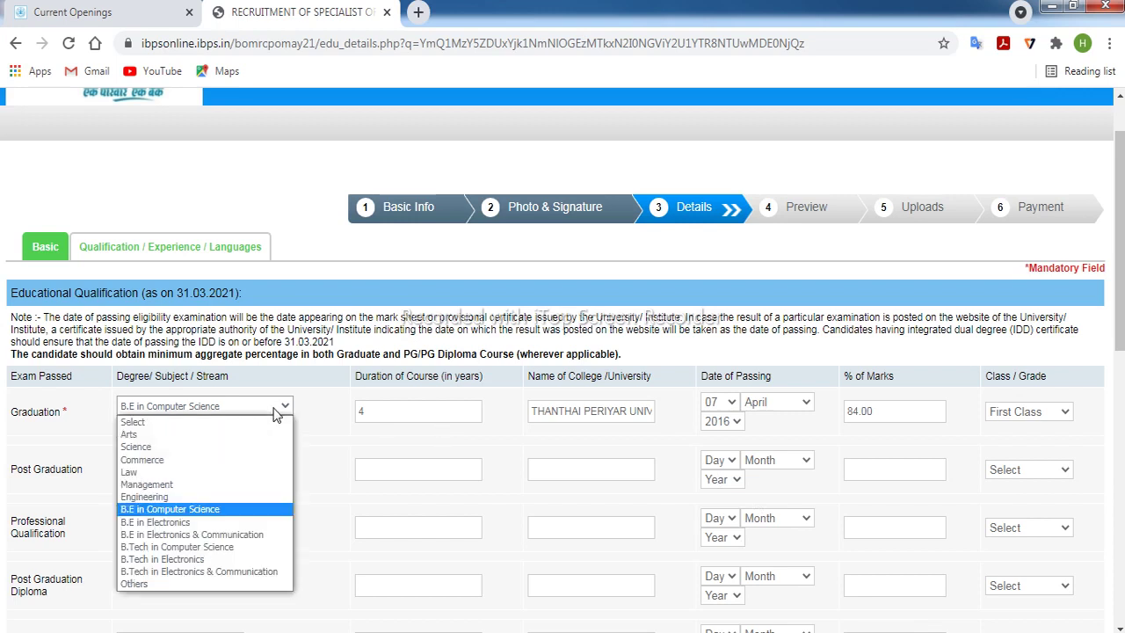
{"action": "left_click", "coordinate": [219, 513]}
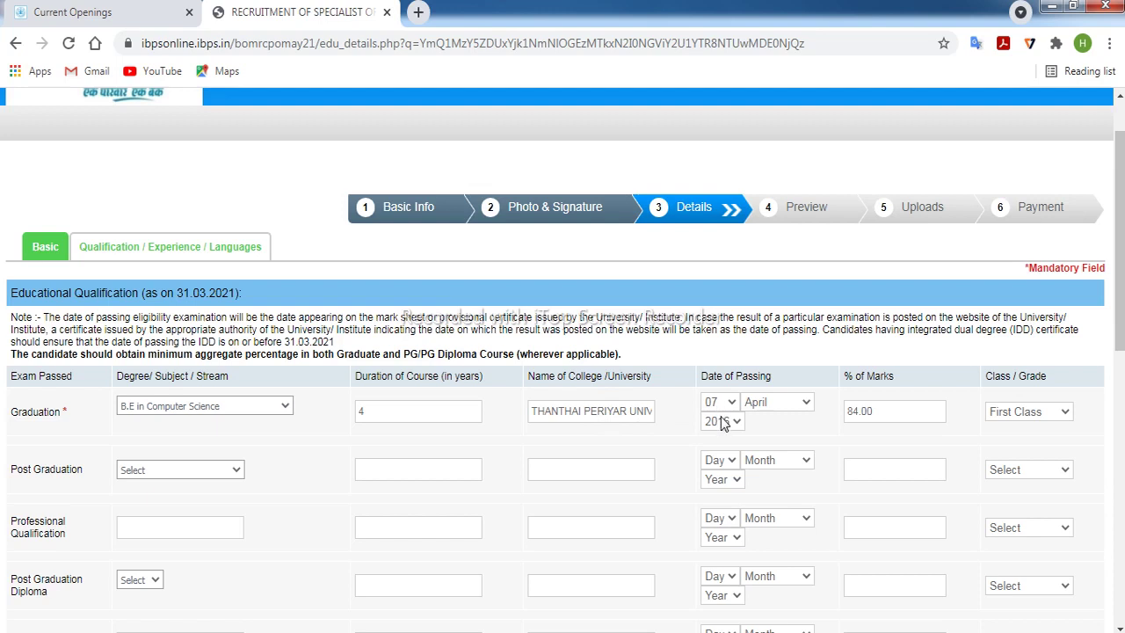
{"action": "left_click", "coordinate": [1019, 424]}
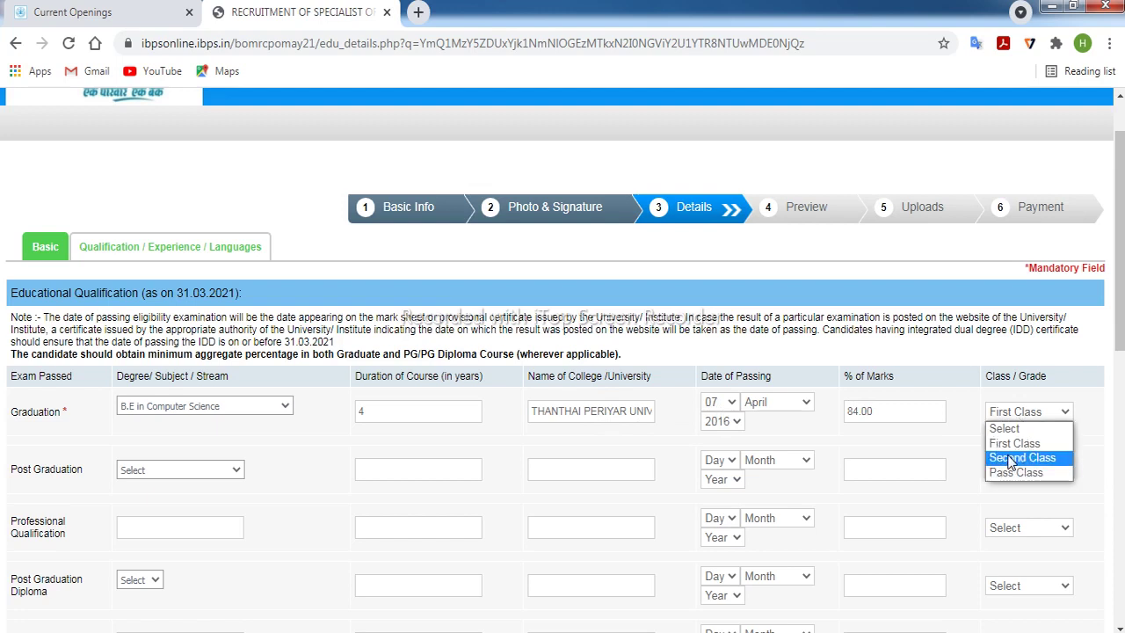
{"action": "left_click", "coordinate": [1017, 443]}
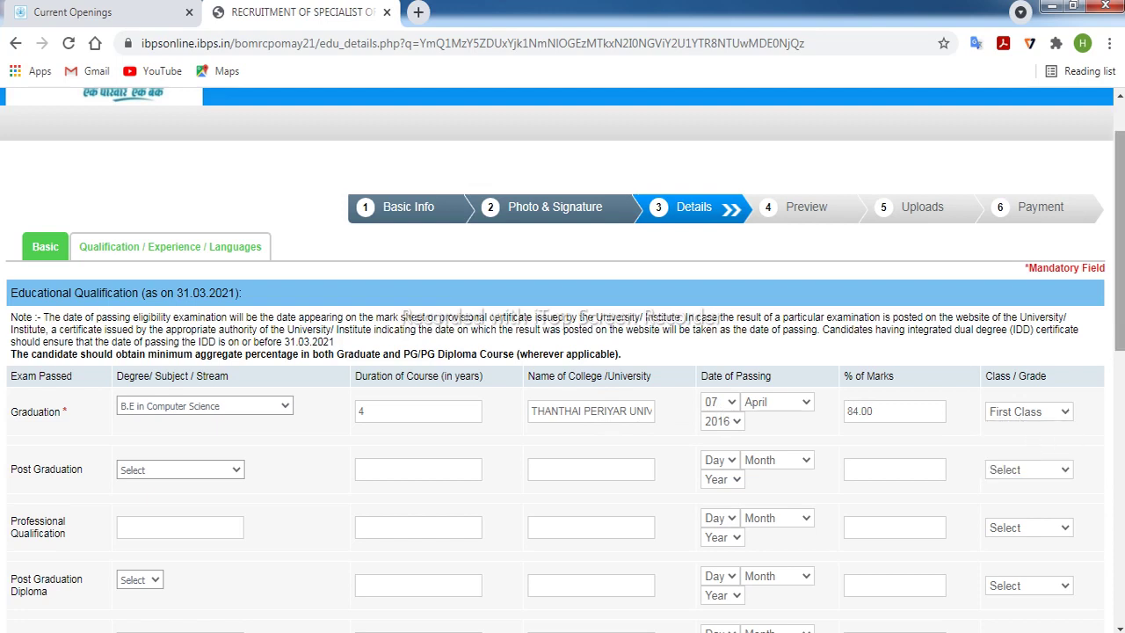
Step: Look over the remaining qualification rows, the skill and IT support experience questions, the work experience and the languages known
{"action": "scroll", "coordinate": [562, 360], "scroll_direction": "down", "scroll_amount": 2}
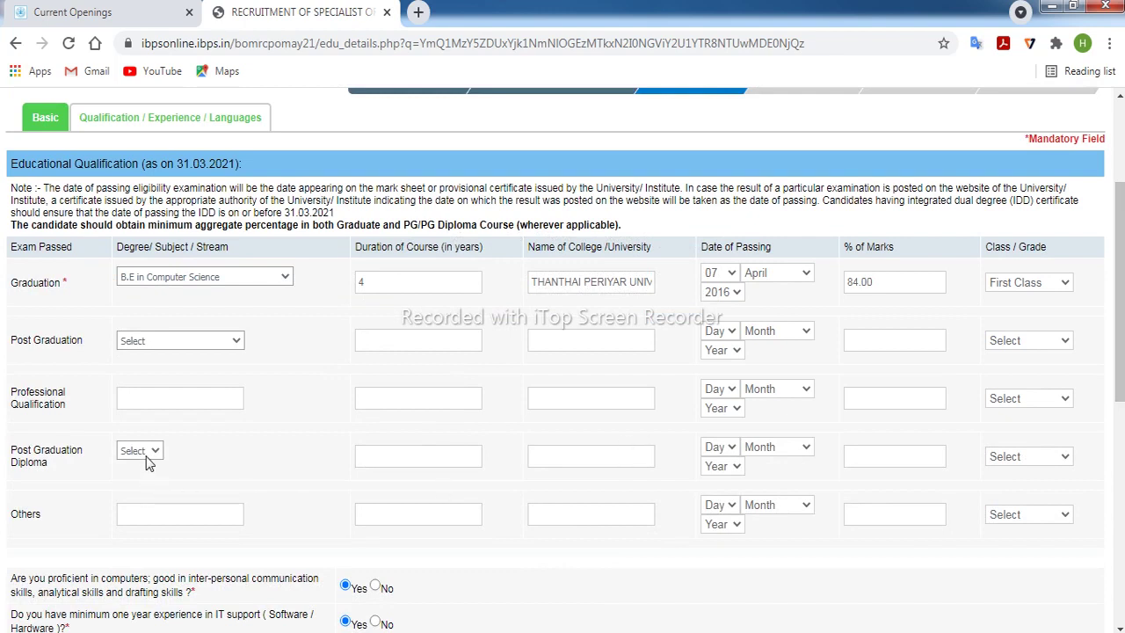
{"action": "left_click", "coordinate": [211, 339]}
{"action": "left_click", "coordinate": [210, 339]}
{"action": "scroll", "coordinate": [1118, 290], "scroll_direction": "down", "scroll_amount": 3}
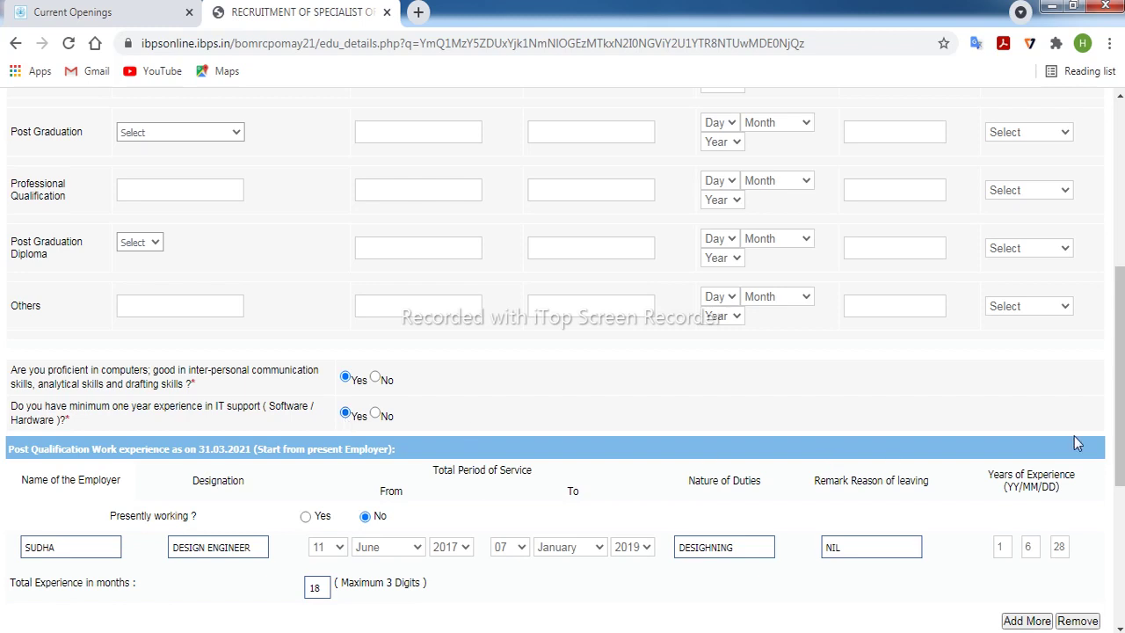
{"action": "scroll", "coordinate": [562, 360], "scroll_direction": "down", "scroll_amount": 2}
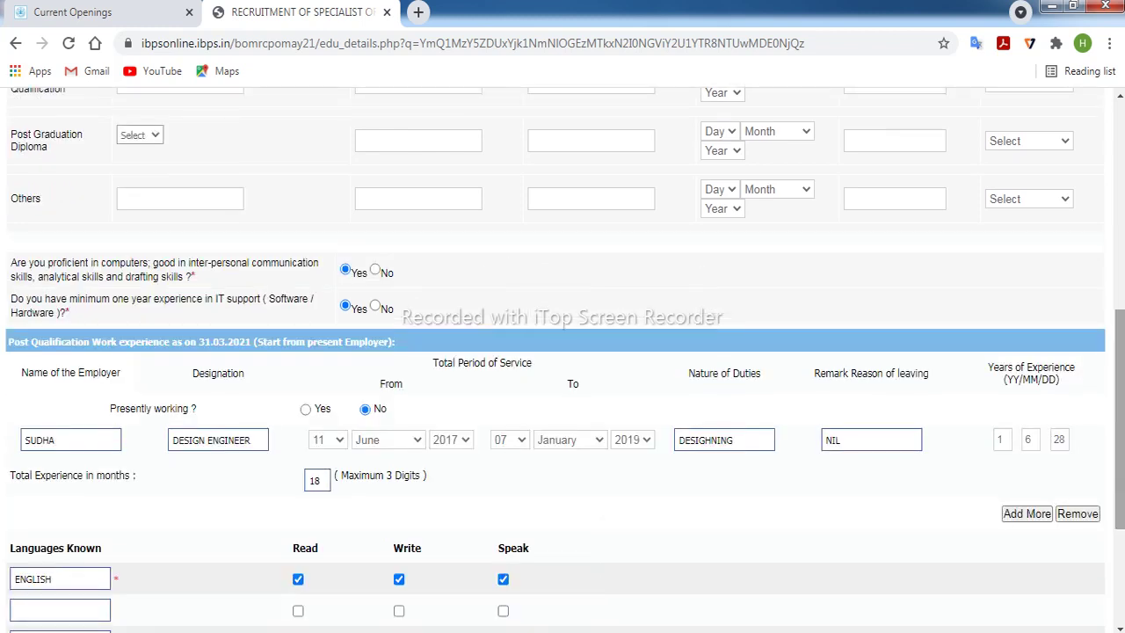
{"action": "scroll", "coordinate": [562, 360], "scroll_direction": "down", "scroll_amount": 2}
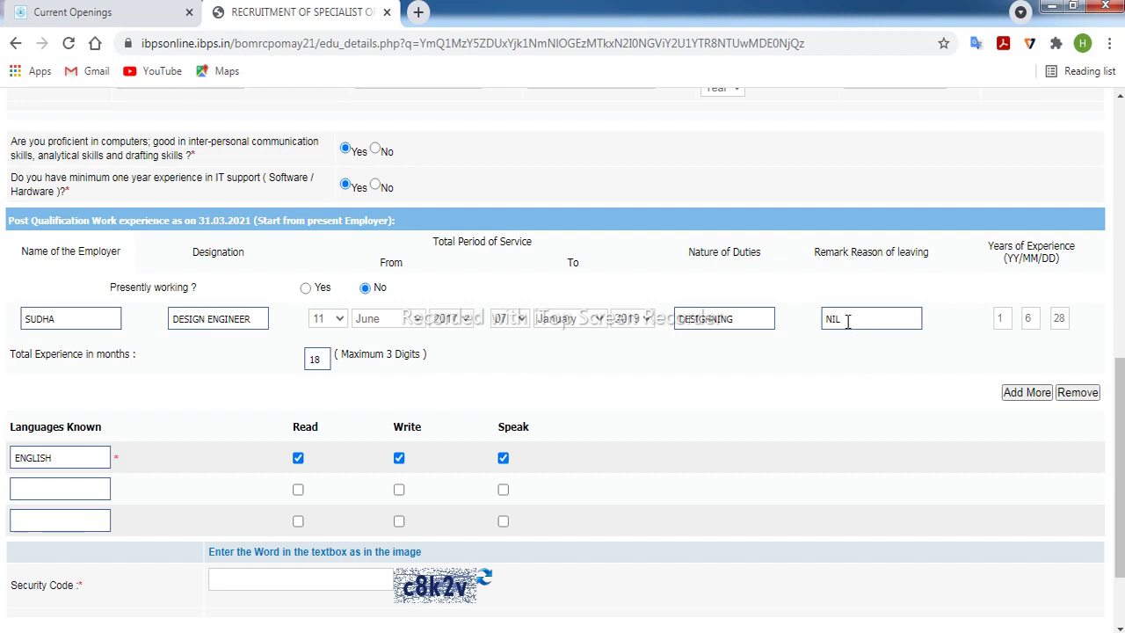
{"action": "scroll", "coordinate": [1119, 492], "scroll_direction": "down", "scroll_amount": 2}
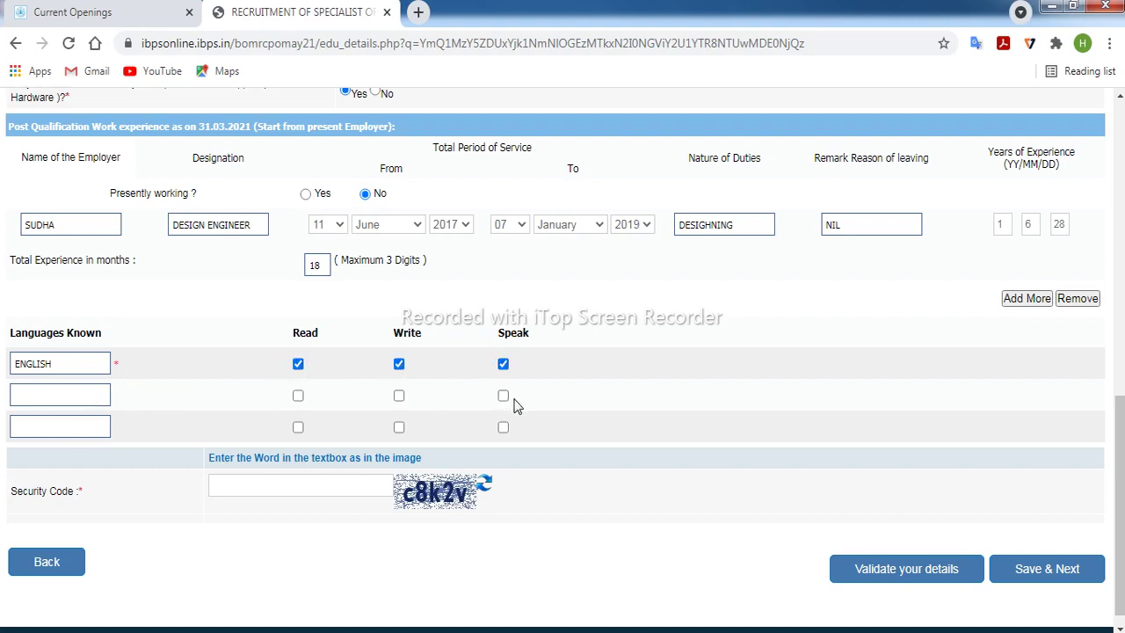
Step: Enter the security code shown in the image, save the qualification details and continue to the preview
{"action": "left_click", "coordinate": [322, 480]}
{"action": "type", "text": "c8k2v"}
{"action": "left_click", "coordinate": [1024, 580]}
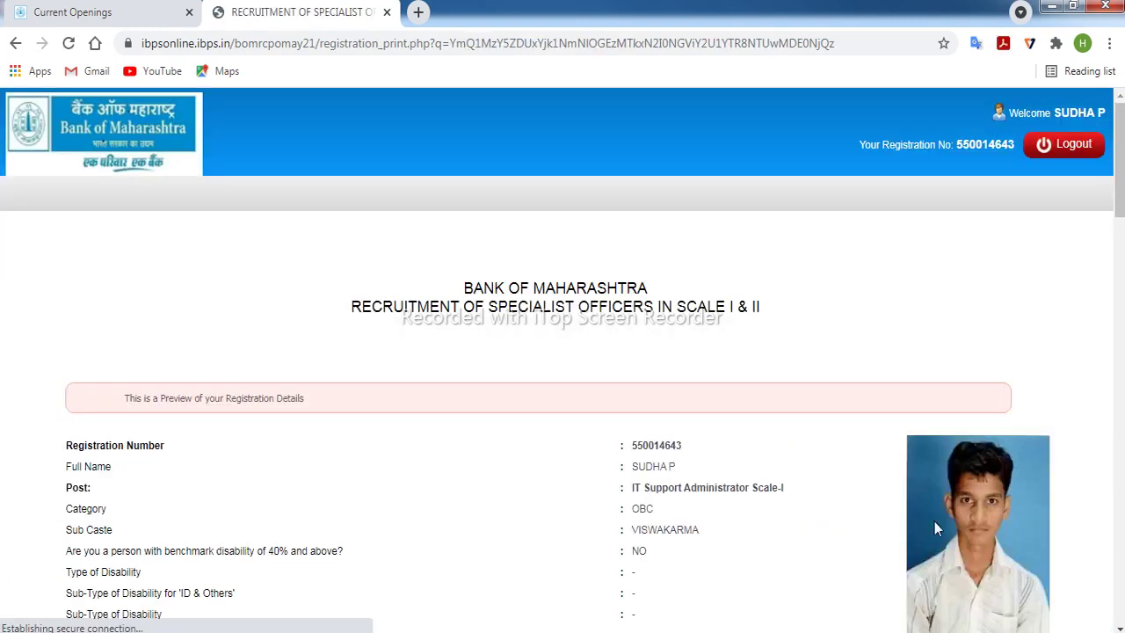
Step: Review the registration preview from the post and category details through the addresses, contact details, educational qualification and work experience
{"action": "scroll", "coordinate": [562, 359], "scroll_direction": "down", "scroll_amount": 2}
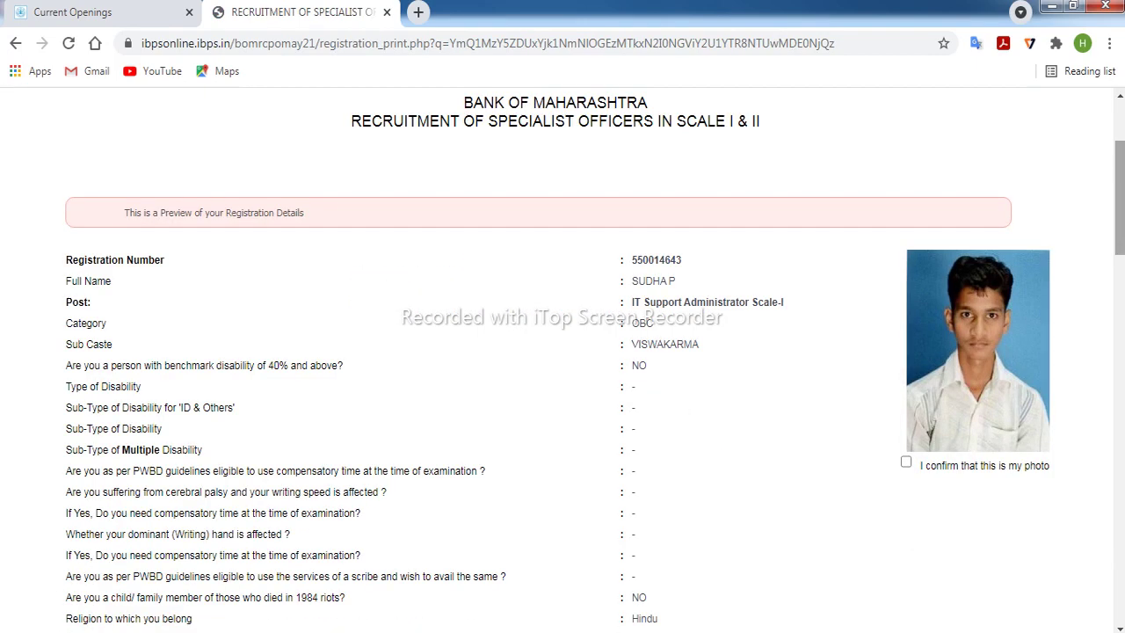
{"action": "scroll", "coordinate": [620, 318], "scroll_direction": "down", "scroll_amount": 2}
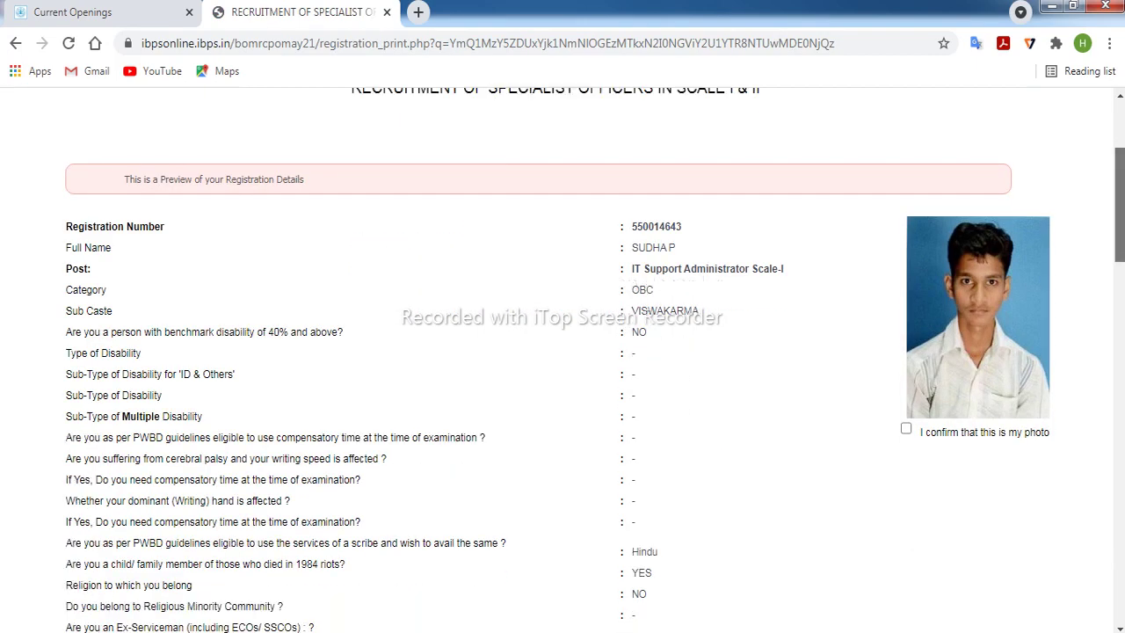
{"action": "scroll", "coordinate": [620, 318], "scroll_direction": "down", "scroll_amount": 3}
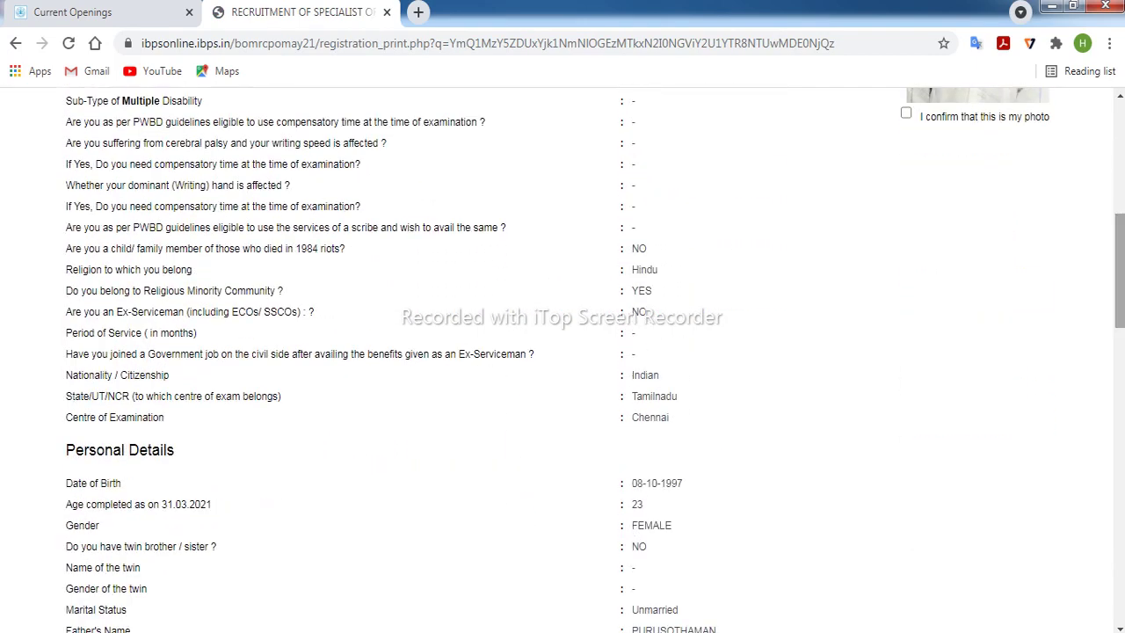
{"action": "scroll", "coordinate": [563, 360], "scroll_direction": "down", "scroll_amount": 3}
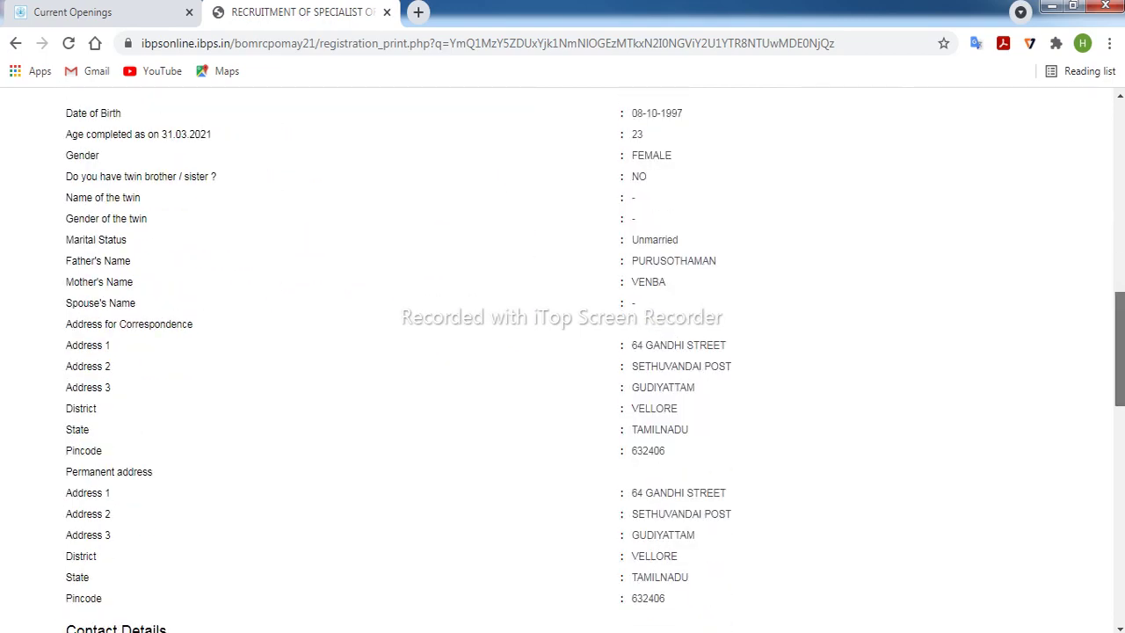
{"action": "scroll", "coordinate": [562, 360], "scroll_direction": "down", "scroll_amount": 2}
{"action": "scroll", "coordinate": [563, 360], "scroll_direction": "down", "scroll_amount": 5}
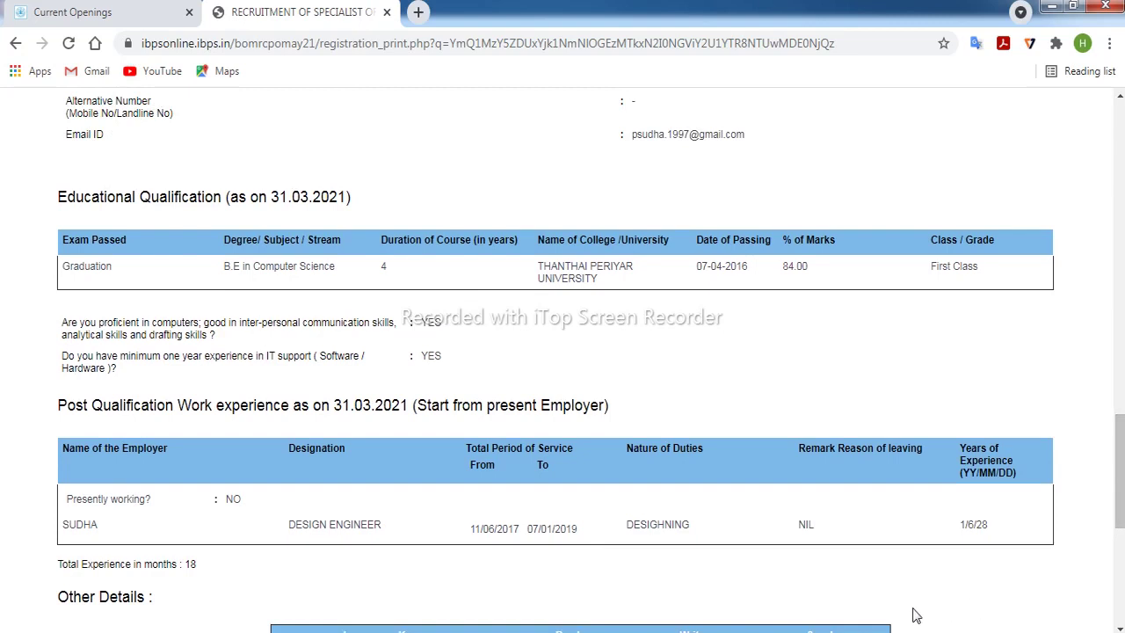
Step: Return to the details form to check the personal, address and fee sections, and consult the application fee table in the recruitment PDF
{"action": "key", "text": "alt+Left"}
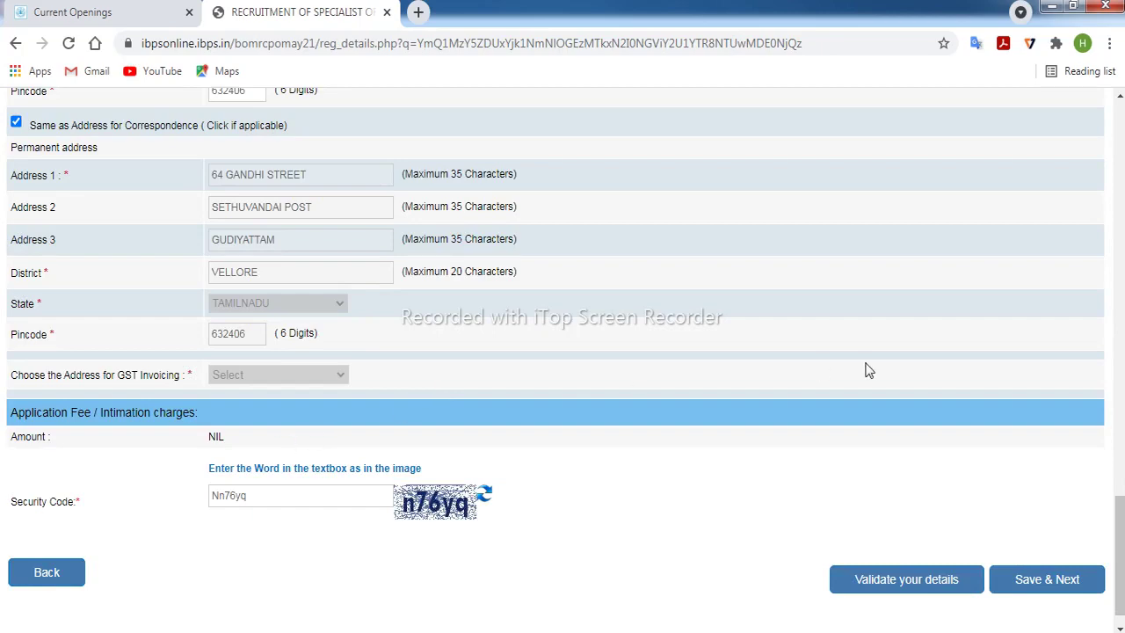
{"action": "left_click_drag", "start_coordinate": [1118, 553], "coordinate": [1119, 391]}
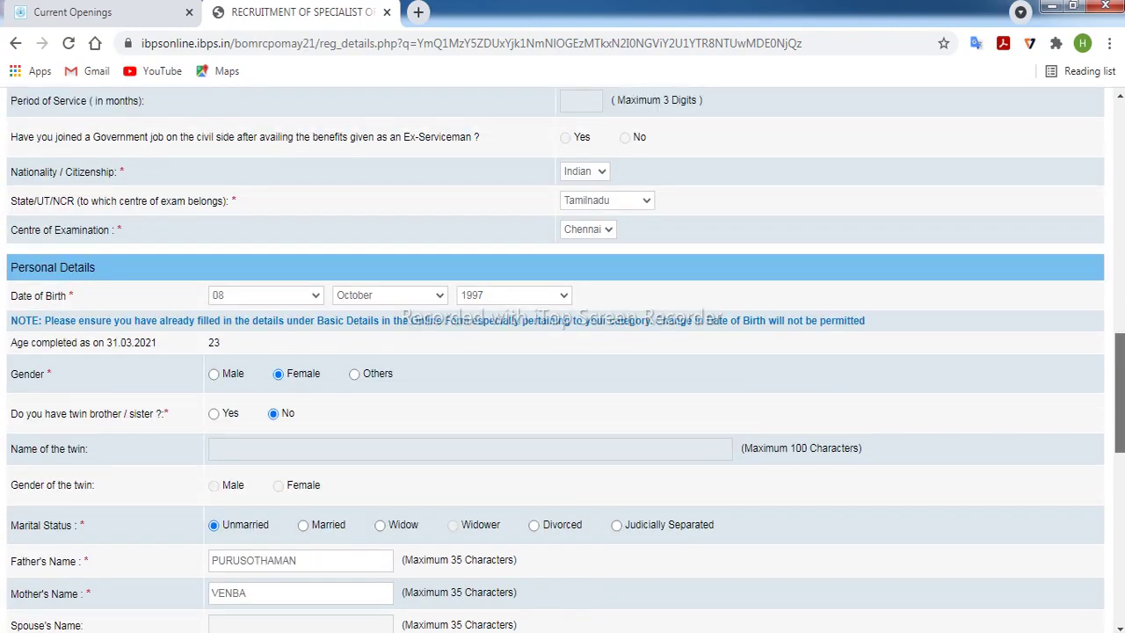
{"action": "scroll", "coordinate": [563, 352], "scroll_direction": "down", "scroll_amount": 4}
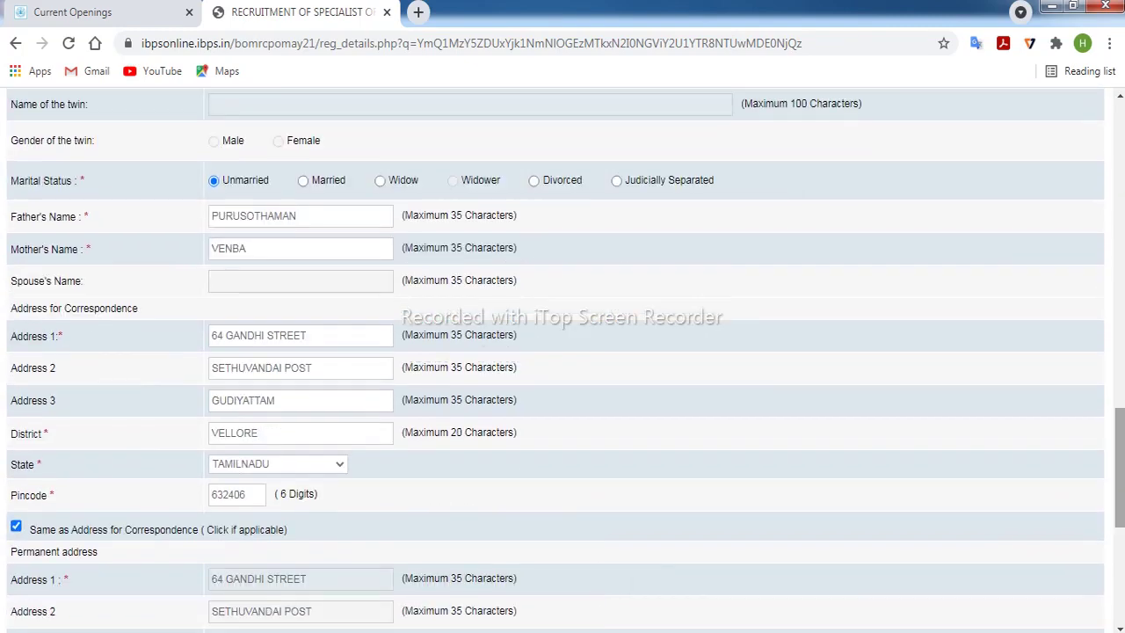
{"action": "scroll", "coordinate": [563, 351], "scroll_direction": "down", "scroll_amount": 3}
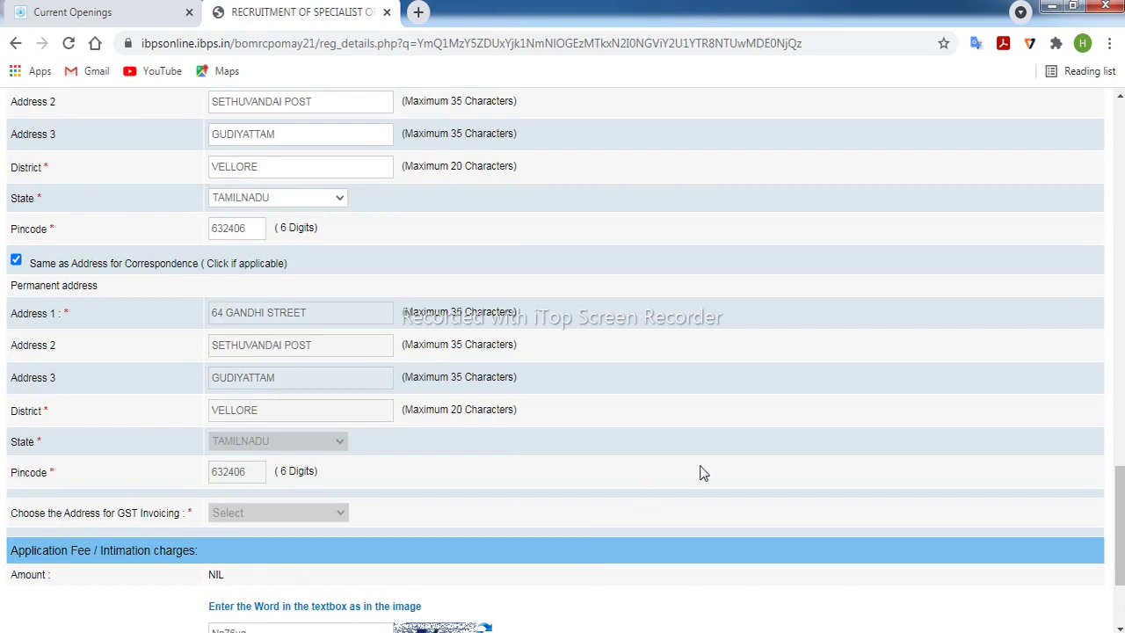
{"action": "scroll", "coordinate": [1119, 527], "scroll_direction": "down", "scroll_amount": 2}
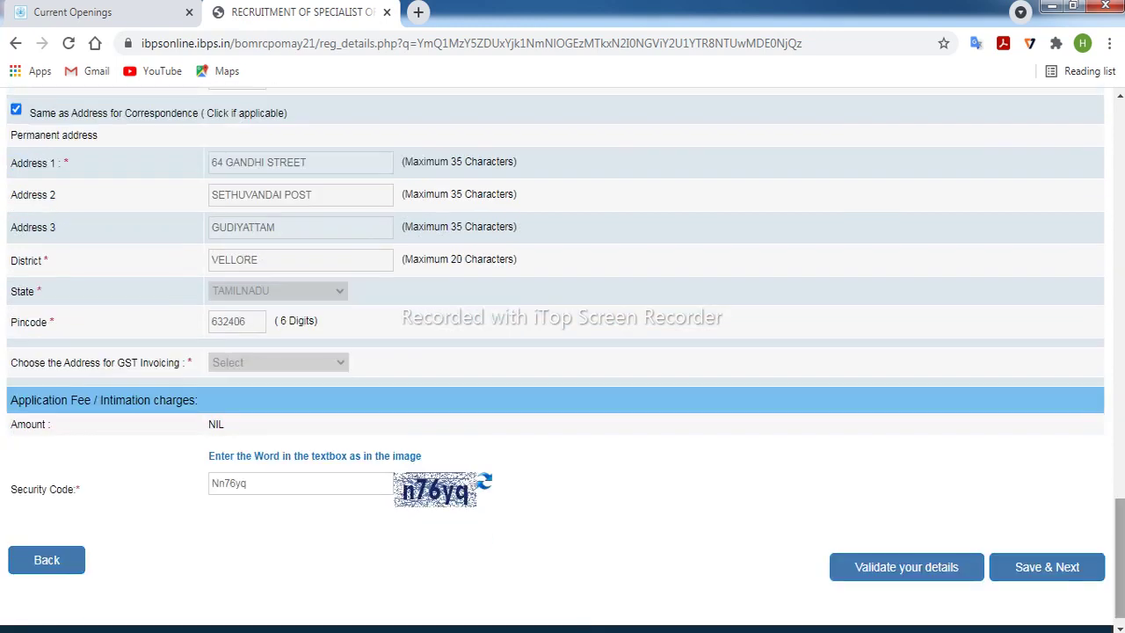
{"action": "left_click", "coordinate": [912, 626]}
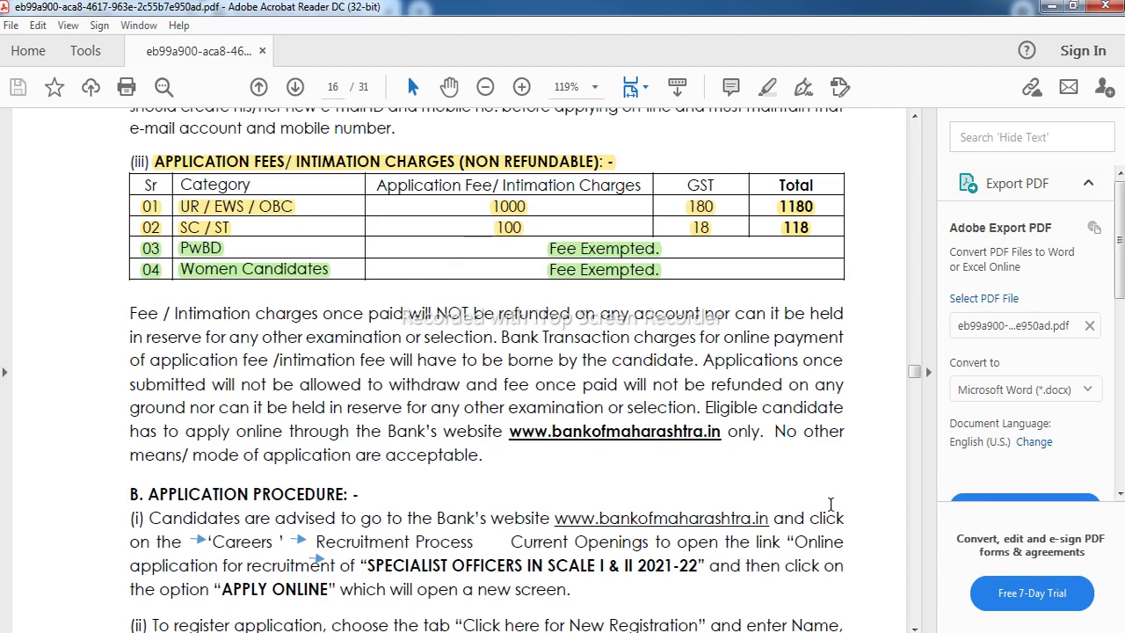
{"action": "left_click", "coordinate": [905, 625]}
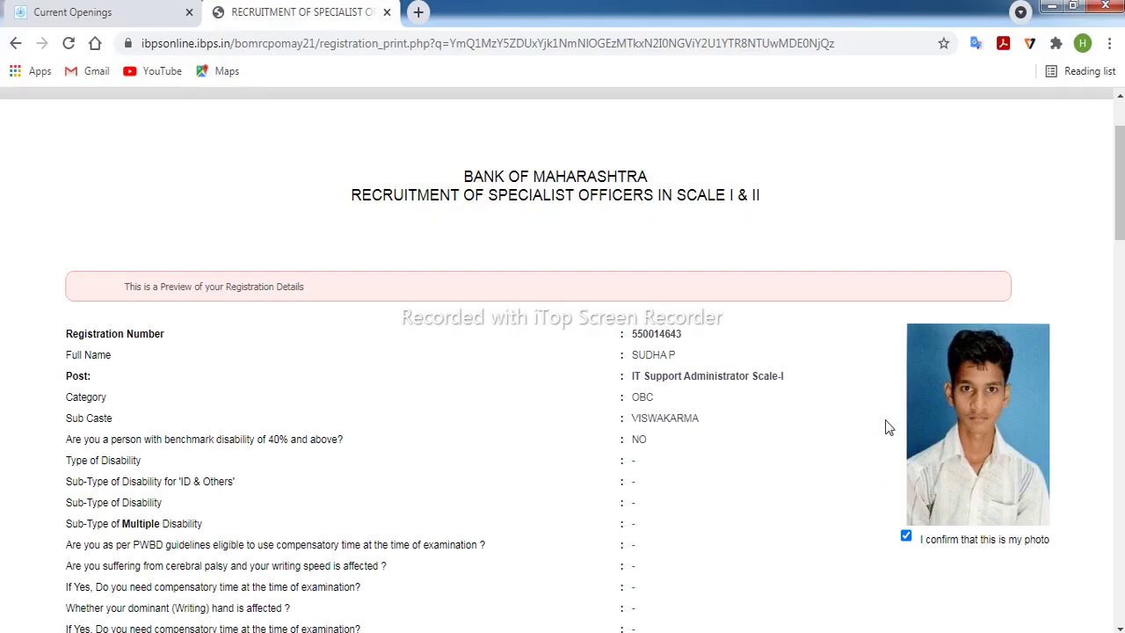
Step: Check the applicant's photo on the registration preview and reconfirm it as the applicant's own
{"action": "scroll", "coordinate": [1117, 185], "scroll_direction": "down", "scroll_amount": 2}
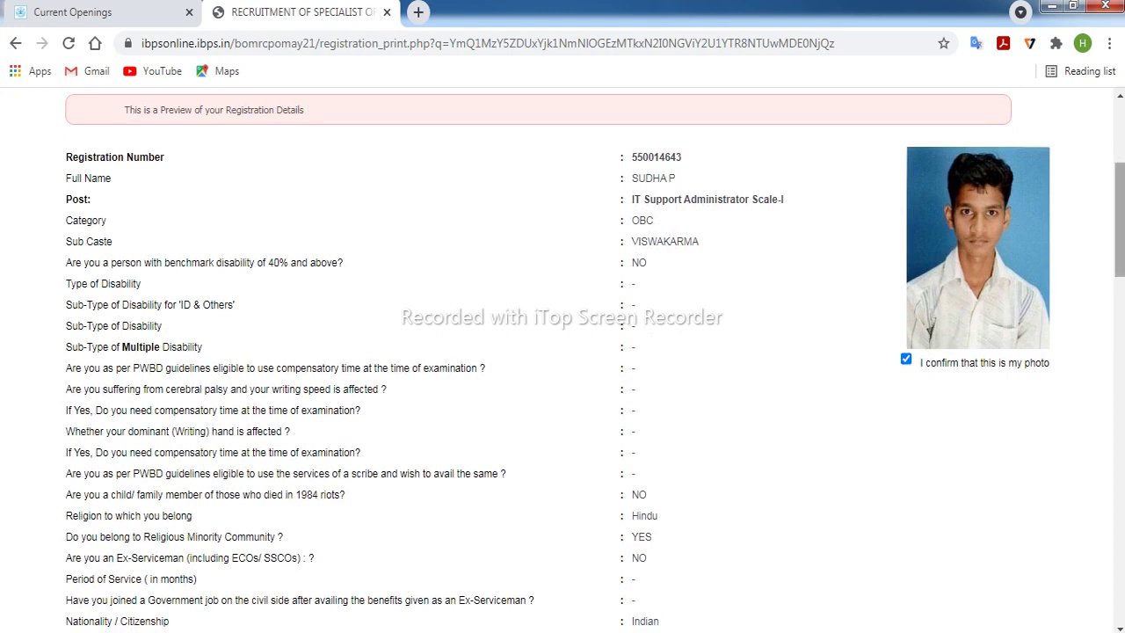
{"action": "scroll", "coordinate": [1117, 220], "scroll_direction": "up", "scroll_amount": 2}
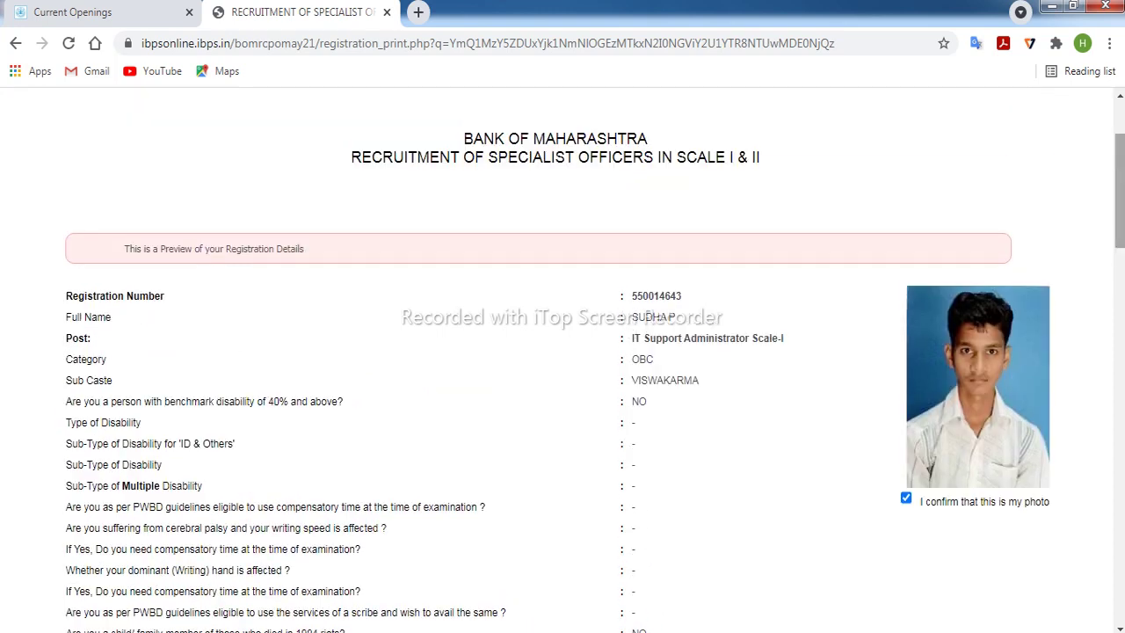
{"action": "scroll", "coordinate": [1117, 220], "scroll_direction": "down", "scroll_amount": 2}
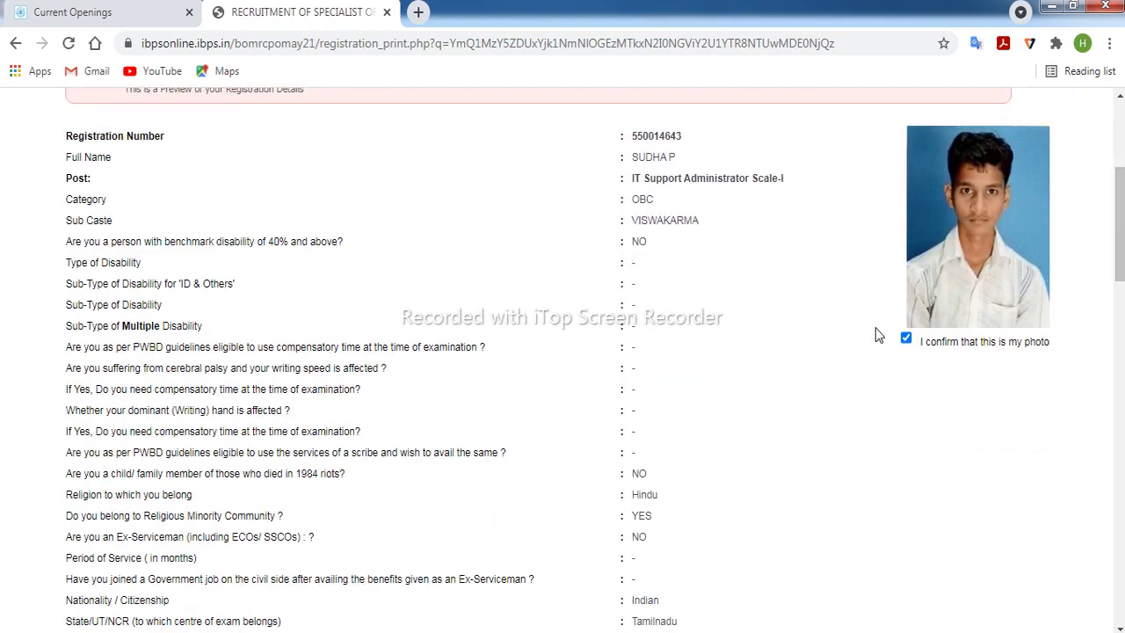
{"action": "left_click", "coordinate": [905, 340]}
{"action": "left_click", "coordinate": [905, 340]}
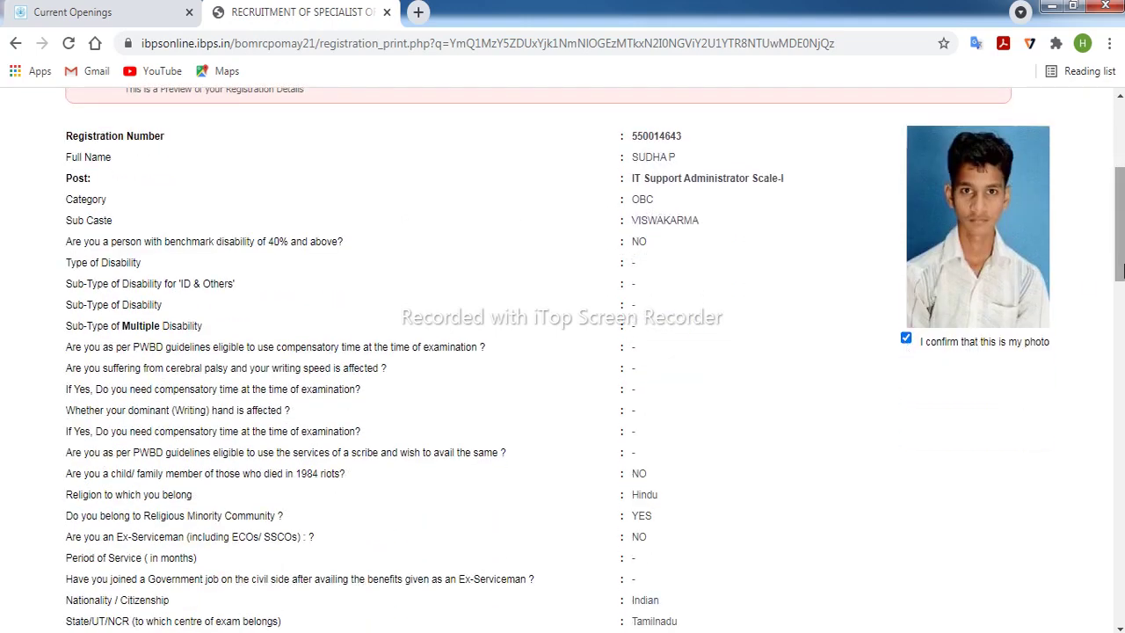
Step: Review the remaining preview details down to the declaration, then complete the registration and accept both confirmation prompts
{"action": "scroll", "coordinate": [1118, 220], "scroll_direction": "down", "scroll_amount": 4}
{"action": "scroll", "coordinate": [595, 354], "scroll_direction": "down", "scroll_amount": 4}
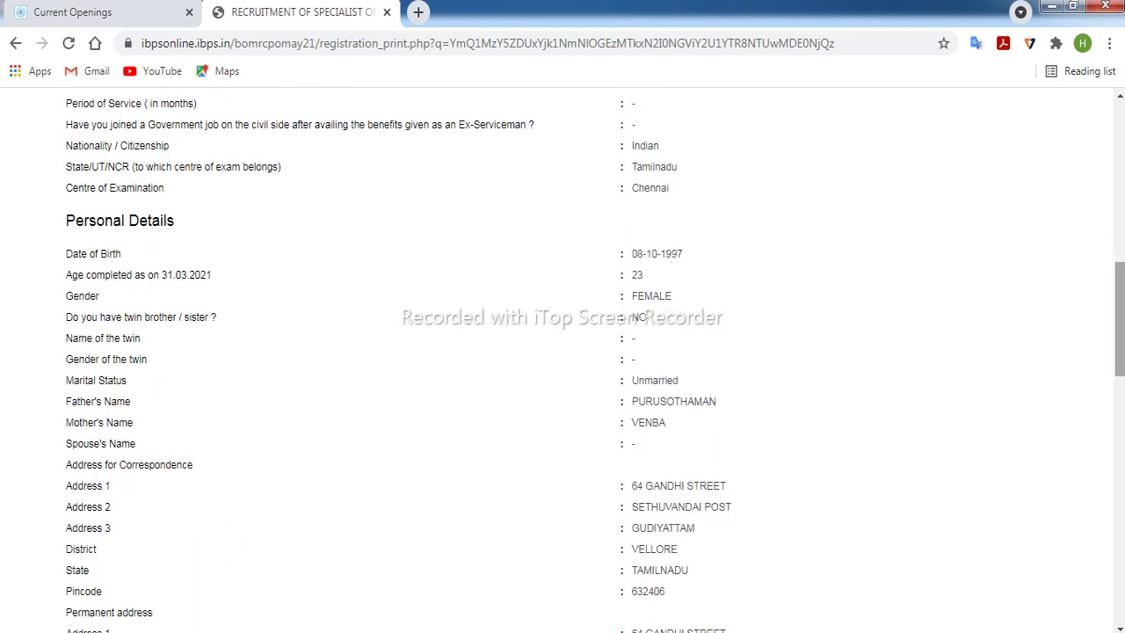
{"action": "scroll", "coordinate": [563, 351], "scroll_direction": "down", "scroll_amount": 2}
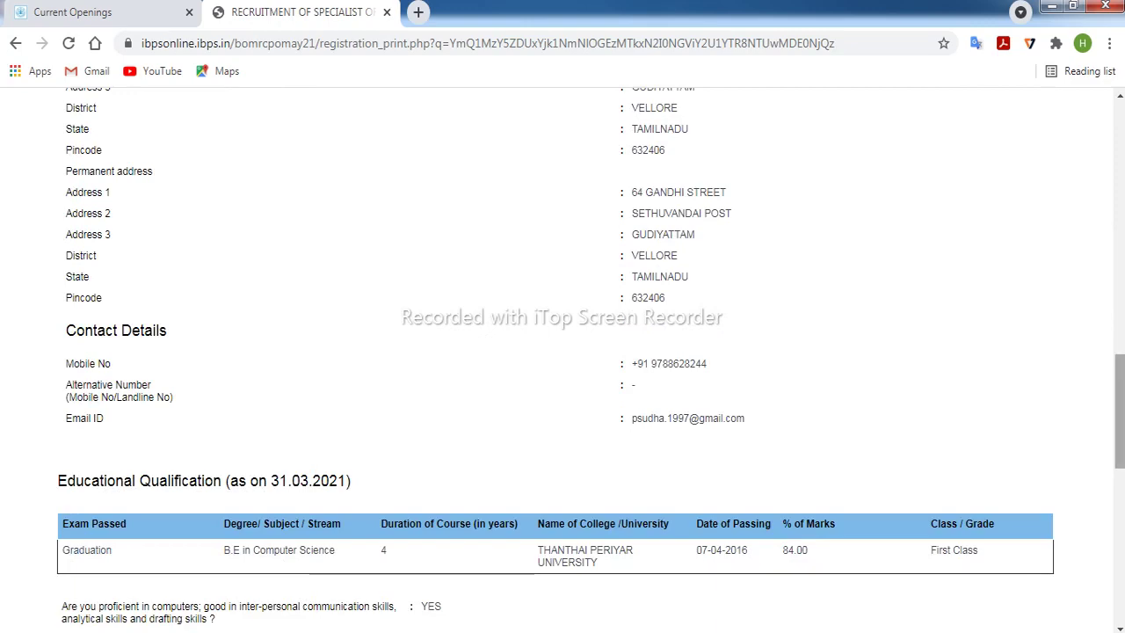
{"action": "scroll", "coordinate": [562, 351], "scroll_direction": "down", "scroll_amount": 9}
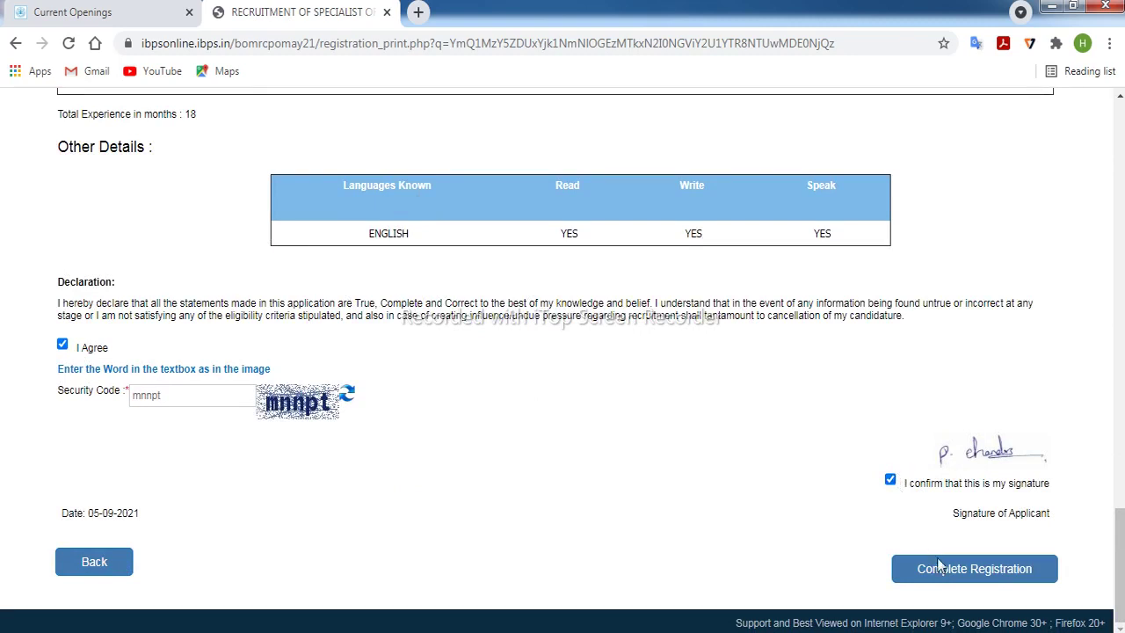
{"action": "left_click", "coordinate": [952, 580]}
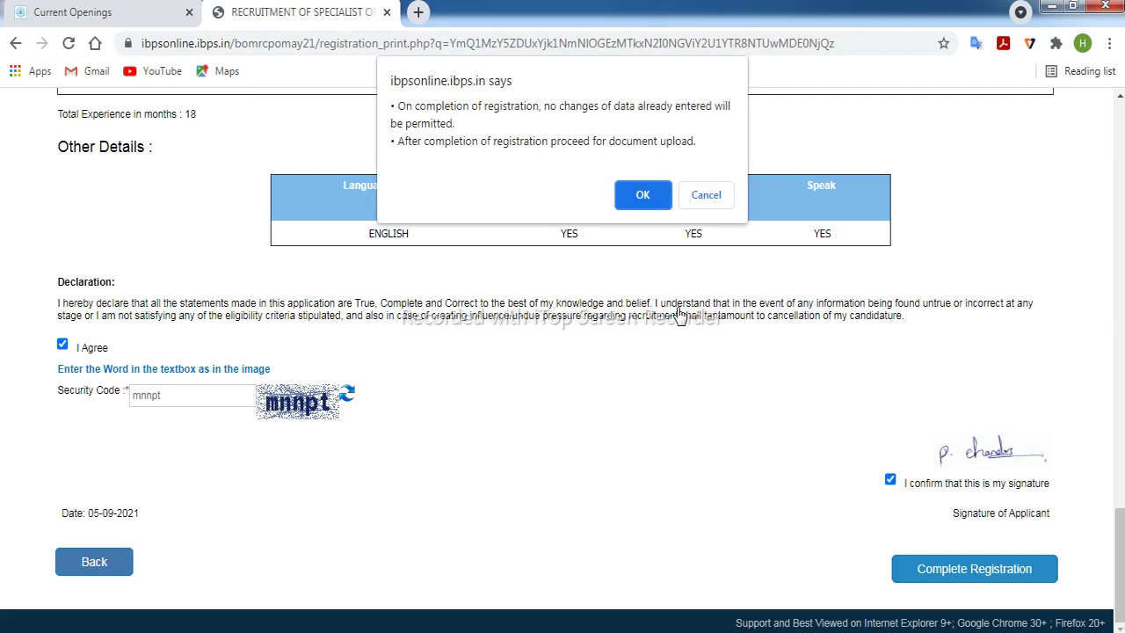
{"action": "left_click", "coordinate": [644, 195]}
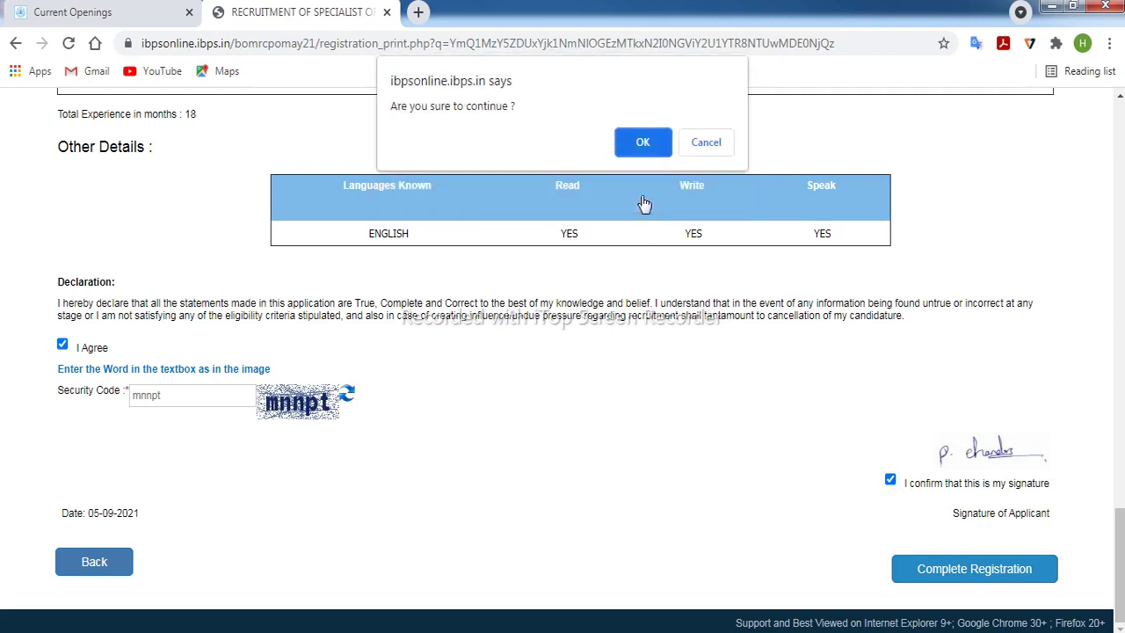
{"action": "left_click", "coordinate": [639, 142]}
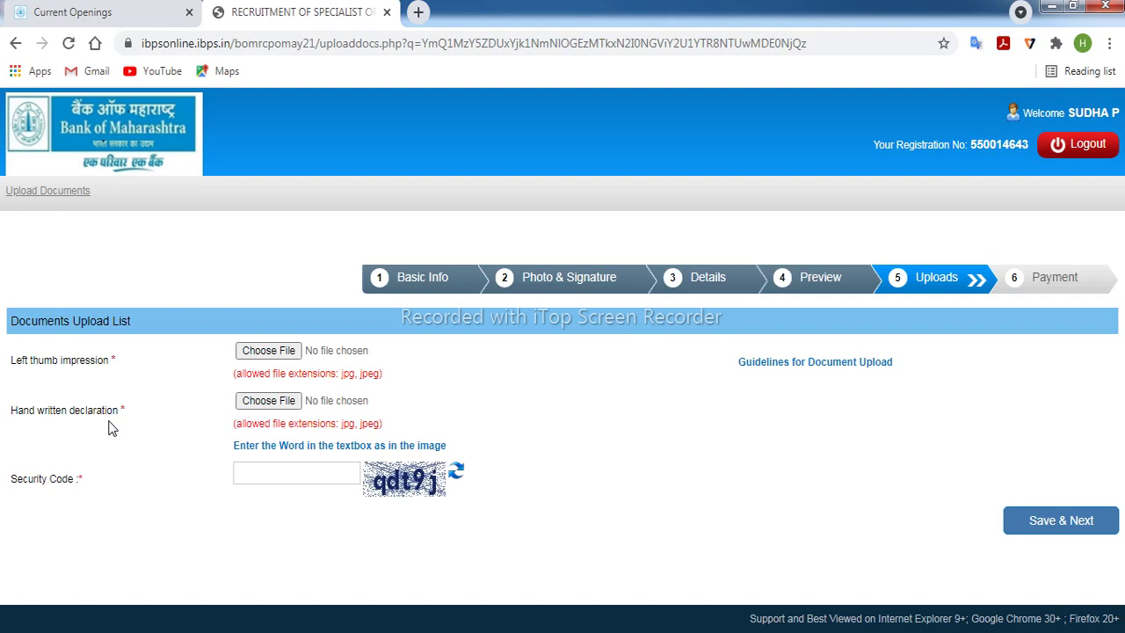
Step: Switch to the recruitment PDF in Adobe Acrobat Reader and read the handwritten declaration and left thumb impression requirements, then return to the browser
{"action": "left_click", "coordinate": [910, 619]}
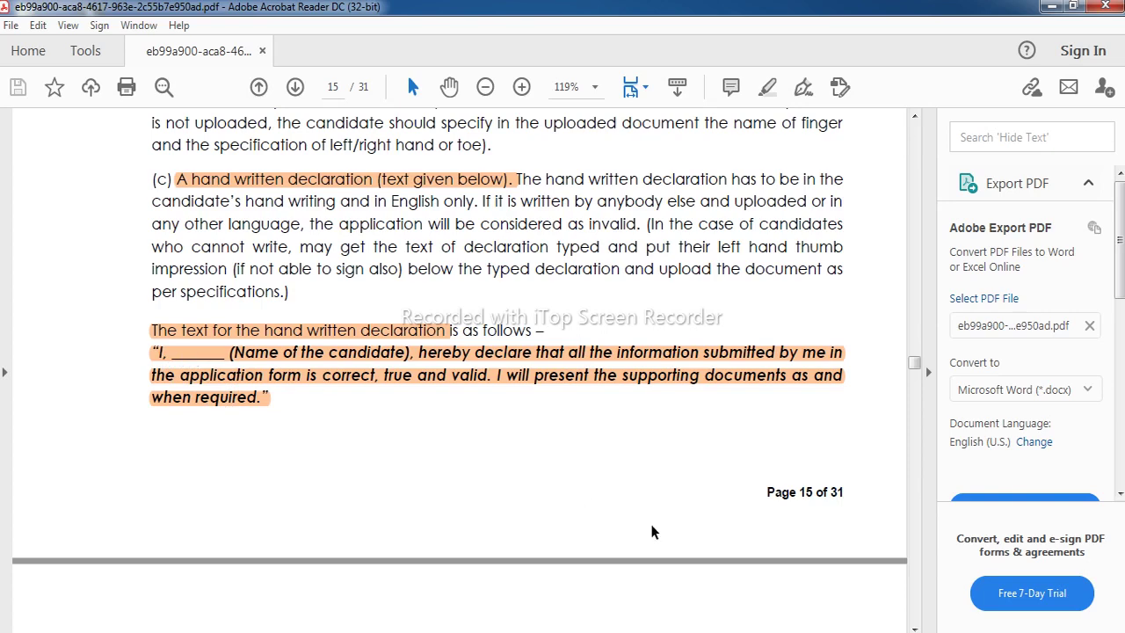
{"action": "scroll", "coordinate": [911, 624], "scroll_direction": "down", "scroll_amount": 5}
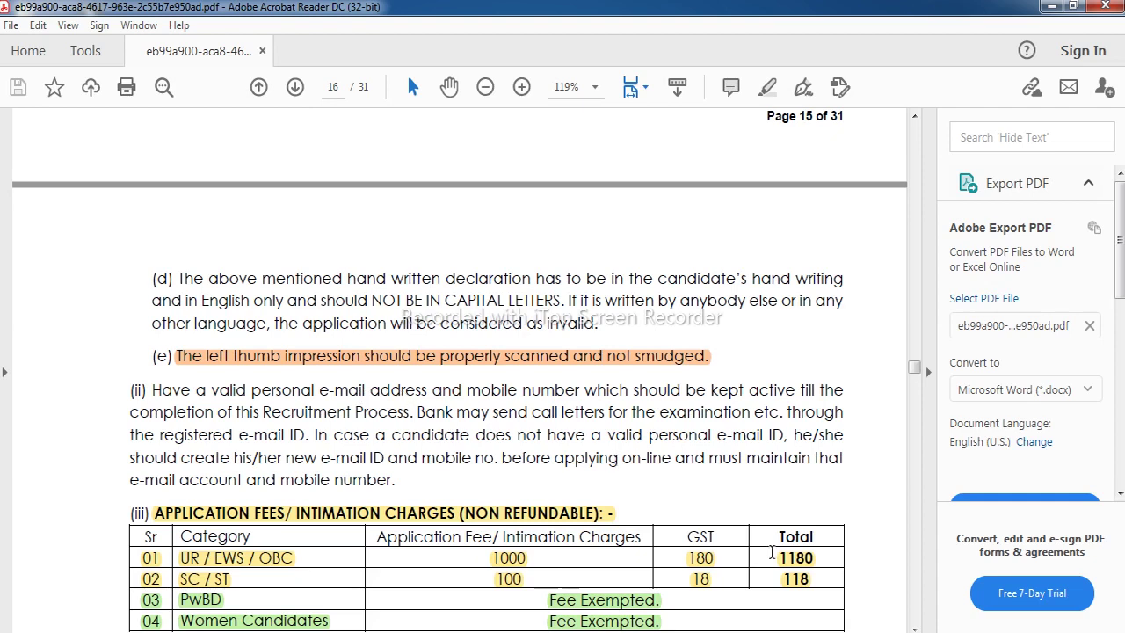
{"action": "left_click", "coordinate": [905, 625]}
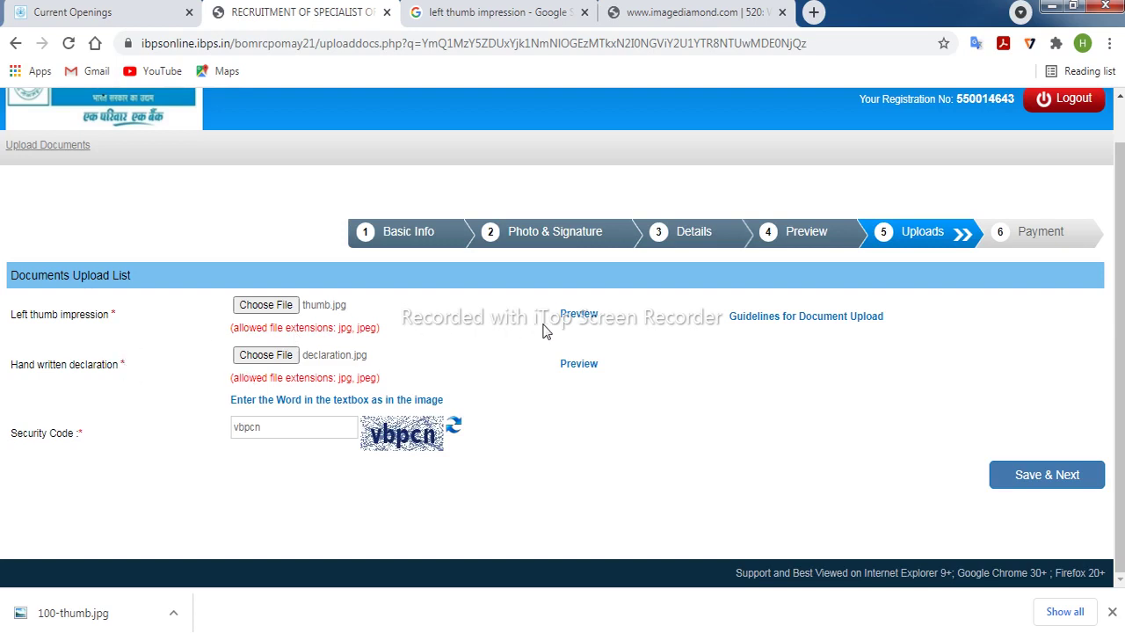
Step: Preview and accept the left thumb impression file thumb.jpg, then open the preview of the handwritten declaration file declaration.jpg
{"action": "left_click", "coordinate": [578, 316]}
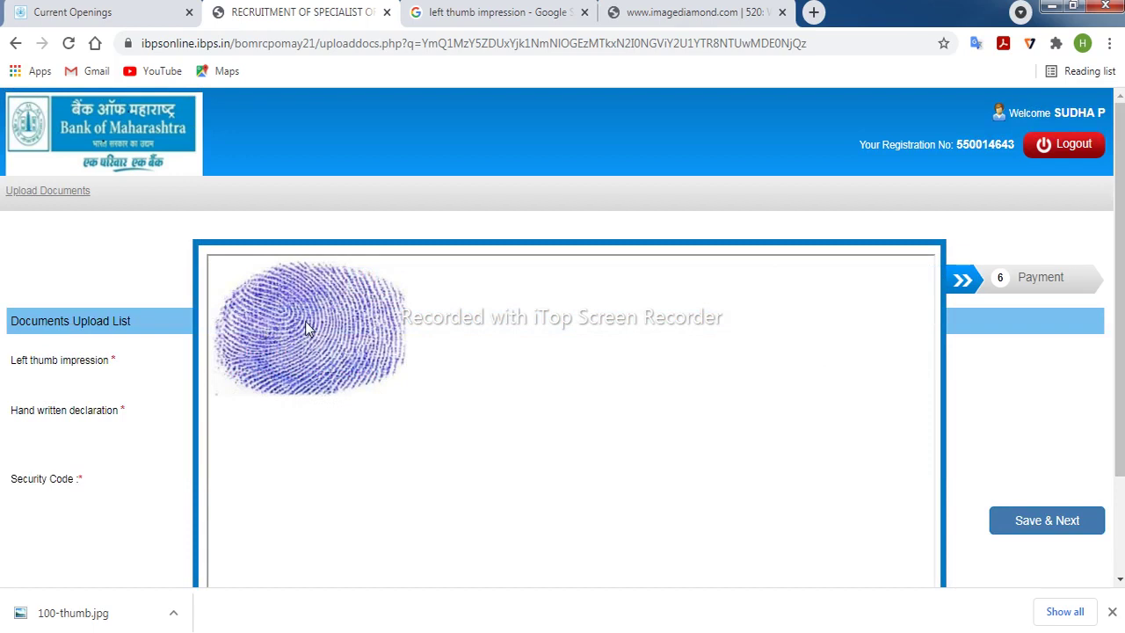
{"action": "scroll", "coordinate": [786, 351], "scroll_direction": "down", "scroll_amount": 3}
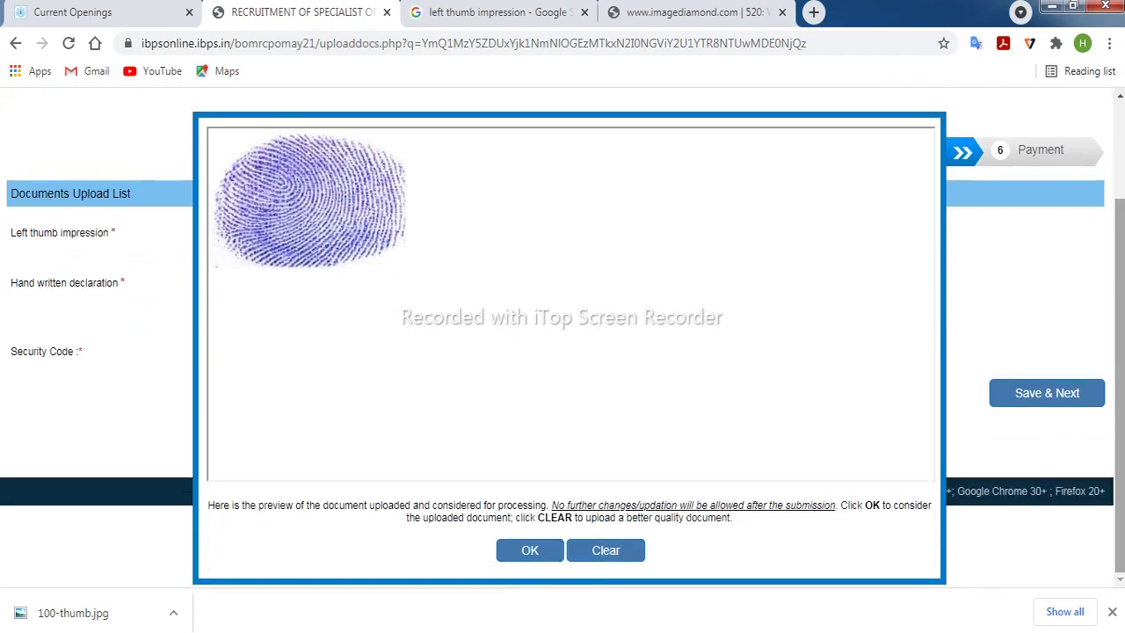
{"action": "left_click", "coordinate": [535, 553]}
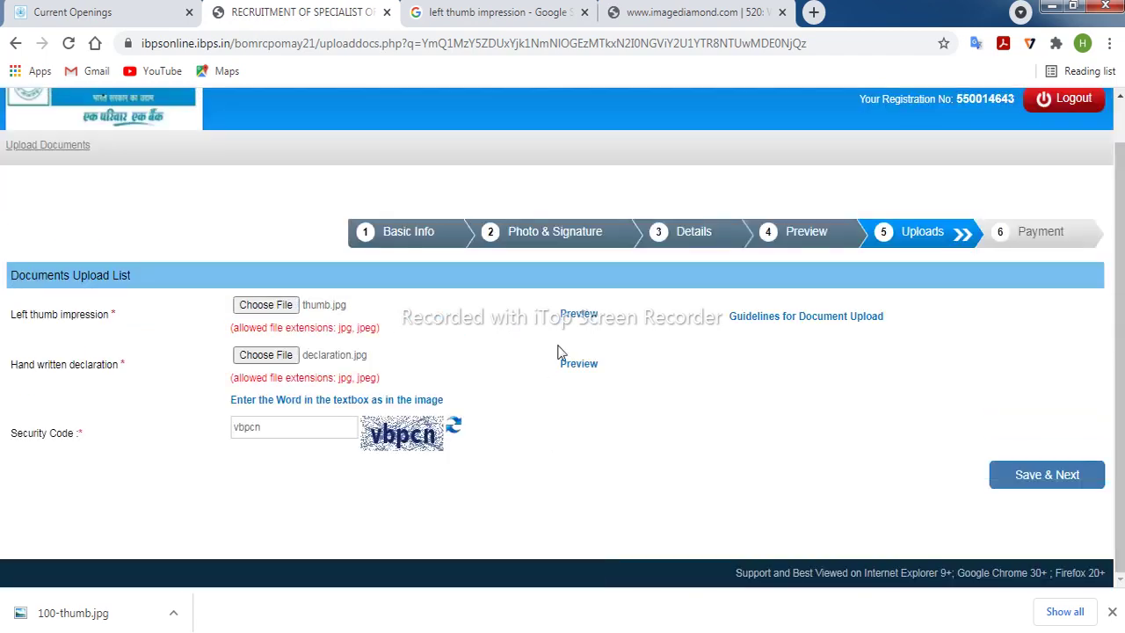
{"action": "left_click", "coordinate": [569, 365]}
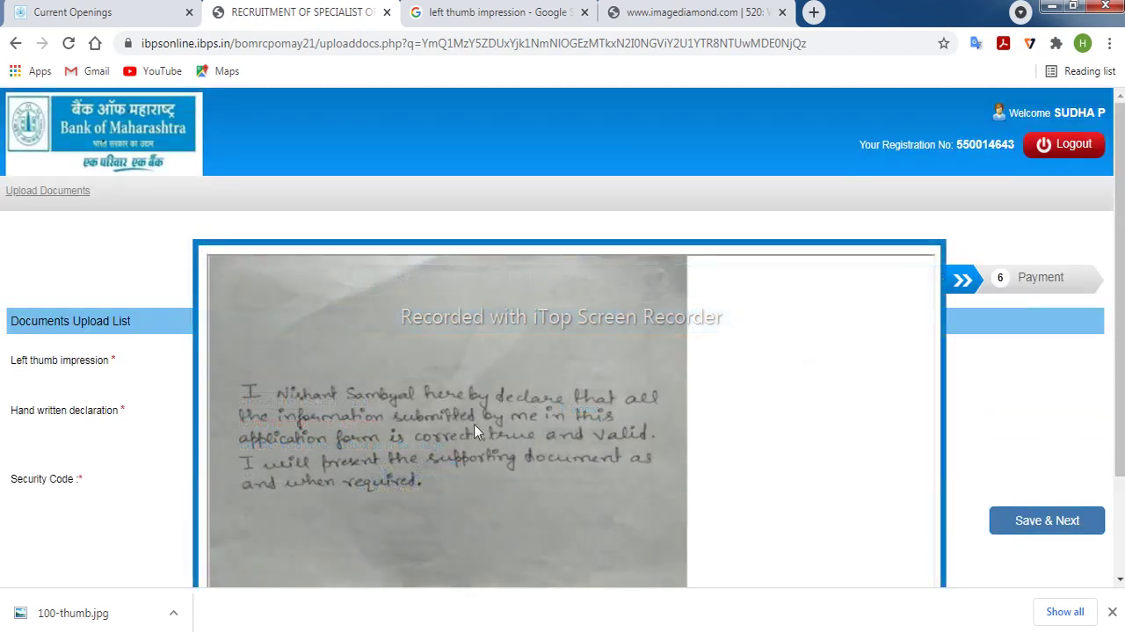